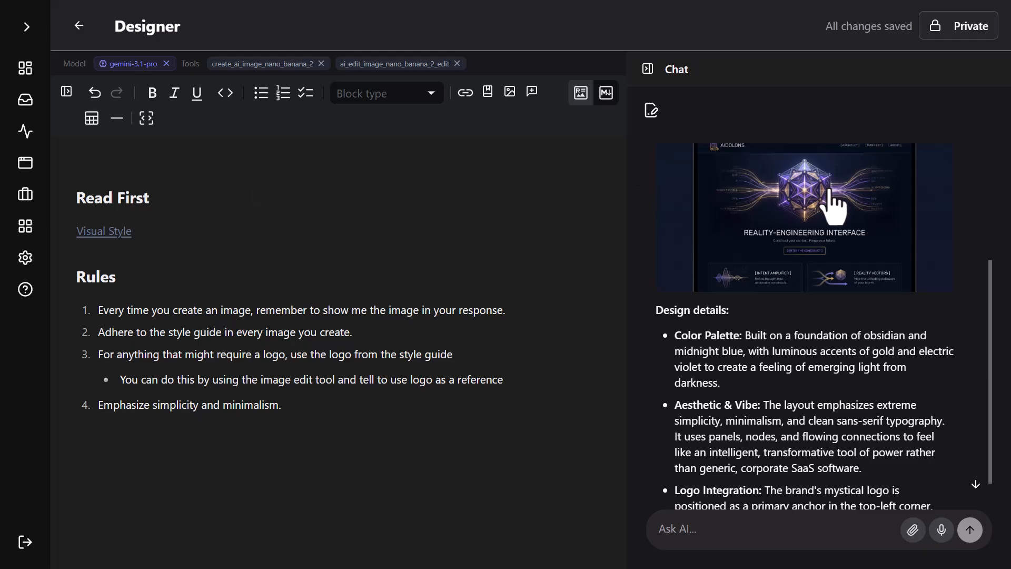
Step: Ask the Designer agent in chat to "Create a youtube cover image" and look over the generated concepts
left_click(988, 186)
type("Create a youtube cover image")
key("Return")
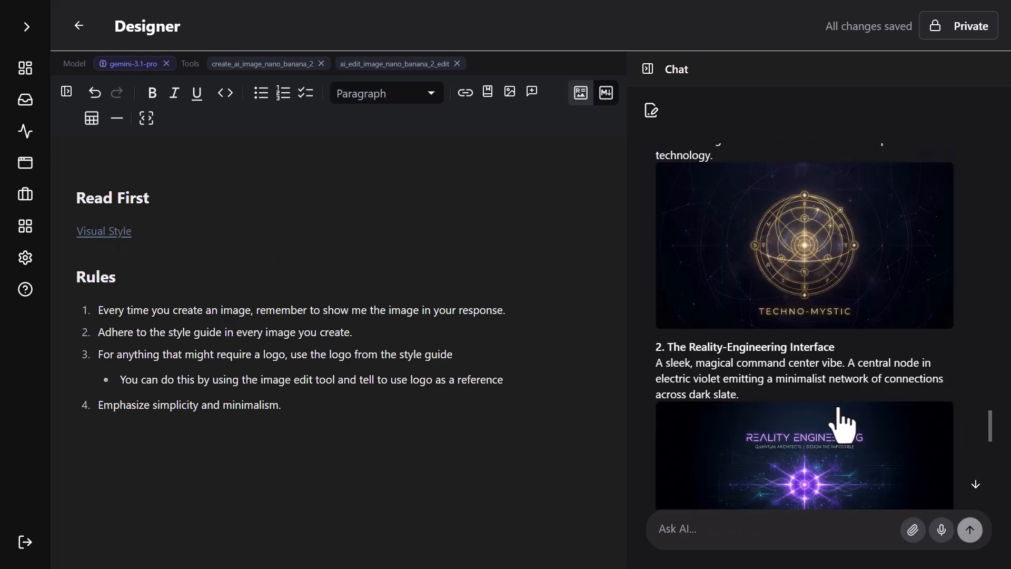
scroll(756, 366, "down", 2)
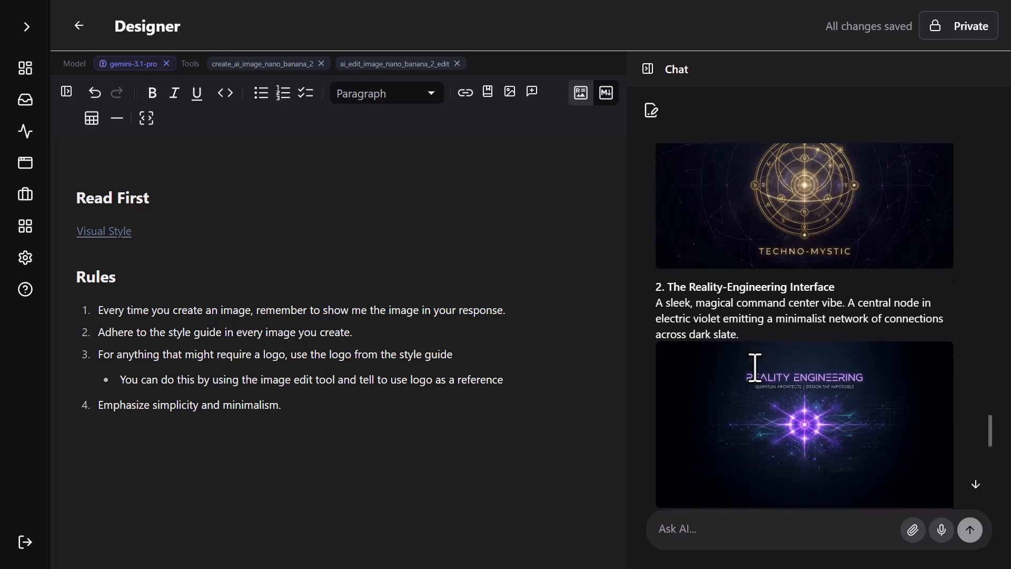
left_click(110, 235)
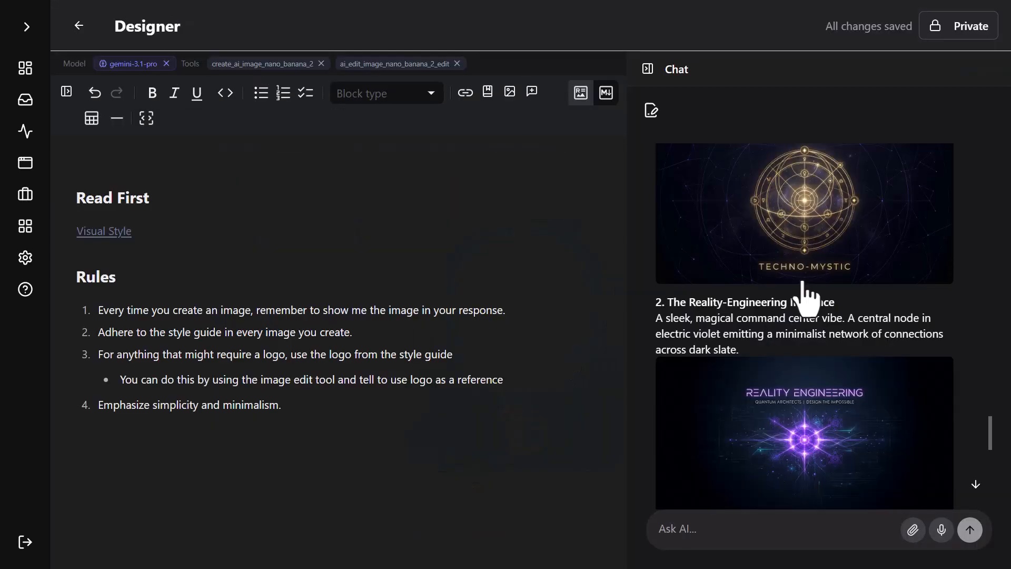
scroll(802, 376, "down", 1)
scroll(803, 376, "up", 2)
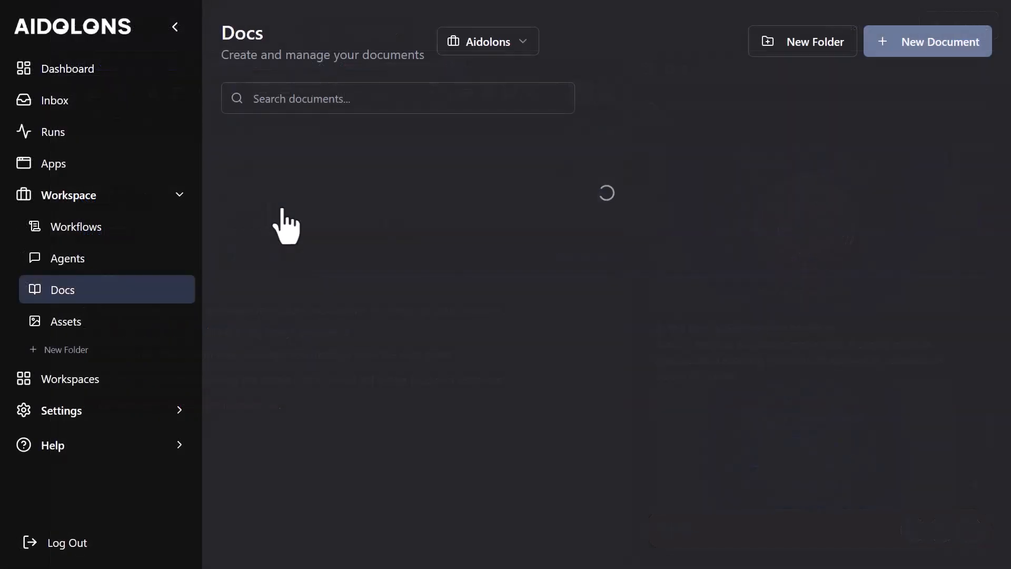
Step: Open the Visual Style document and review its brand feeling, aesthetic directions, sample images, logo, color palette, typography and imagery sections
left_click(283, 211)
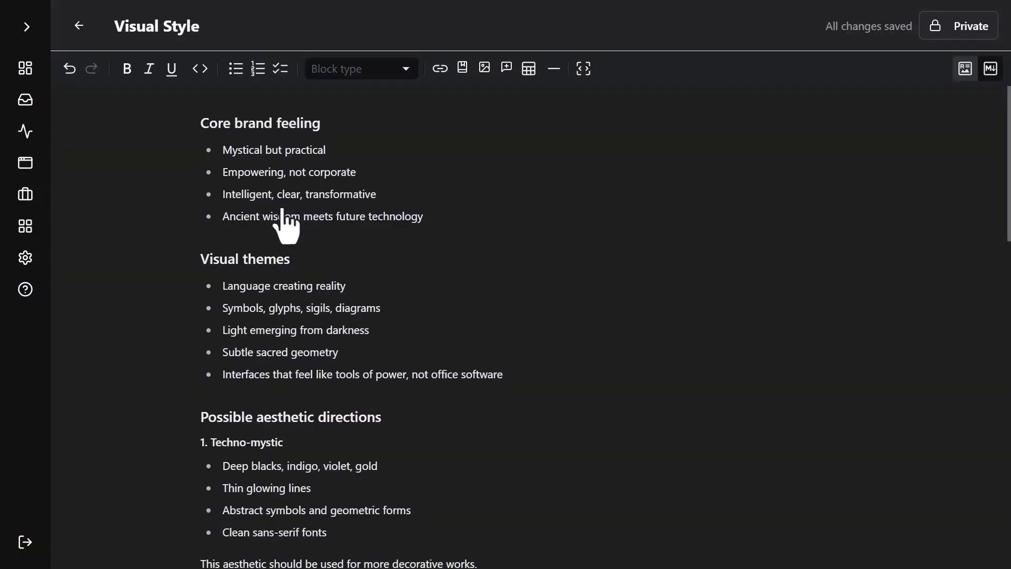
scroll(282, 211, "down", 10)
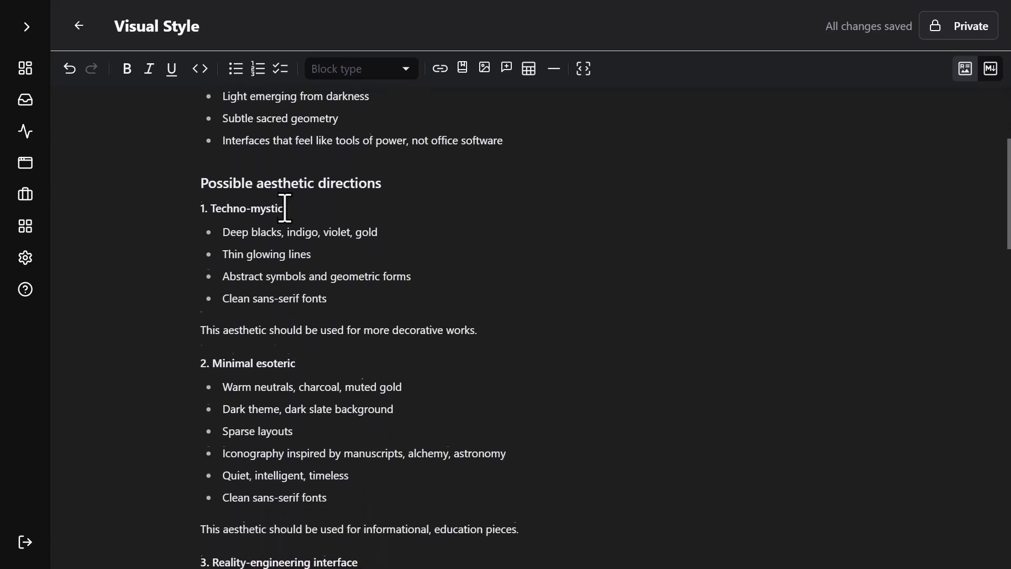
scroll(284, 208, "down", 11)
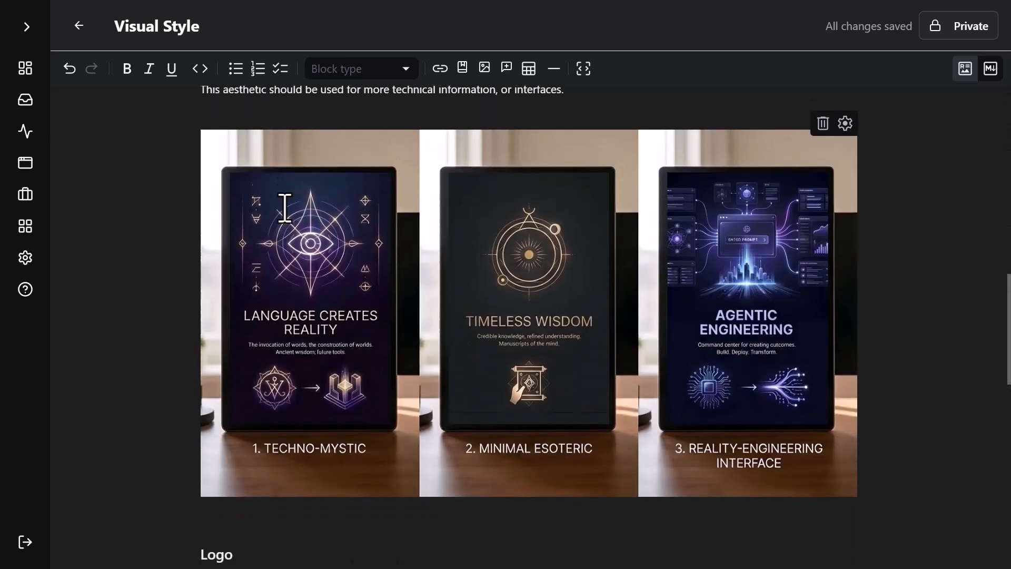
scroll(285, 208, "down", 9)
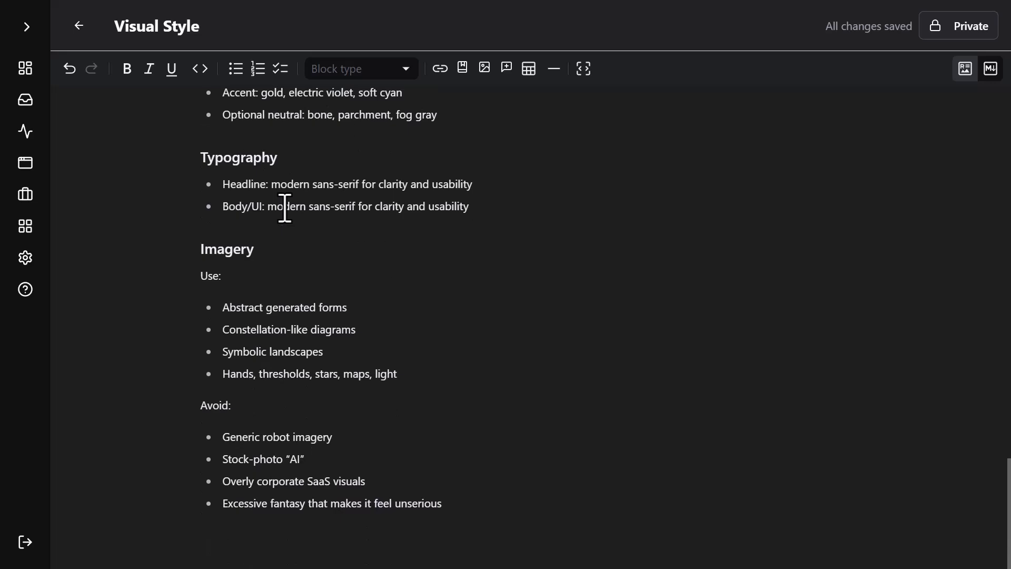
scroll(285, 208, "up", 5)
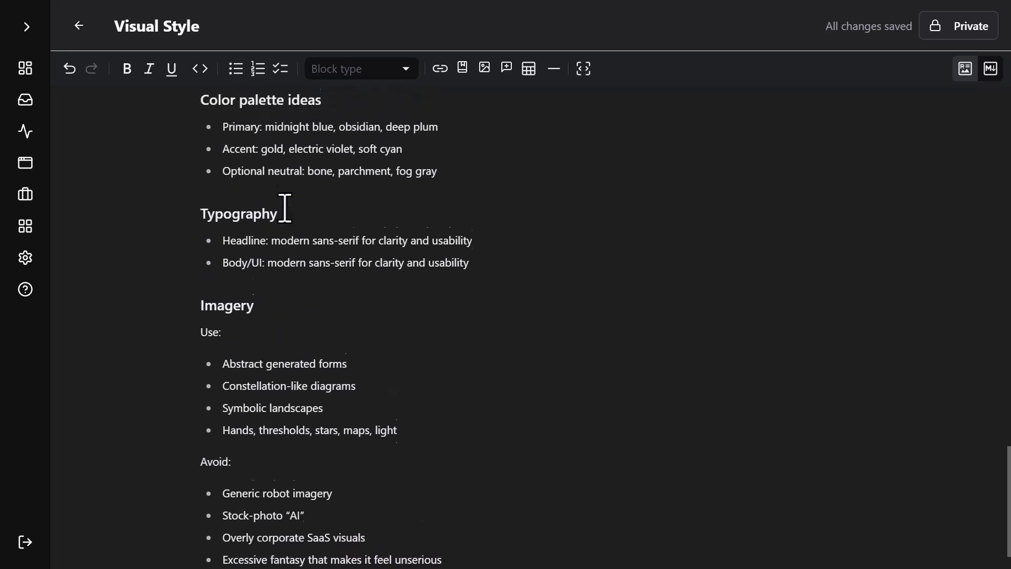
scroll(284, 208, "up", 10)
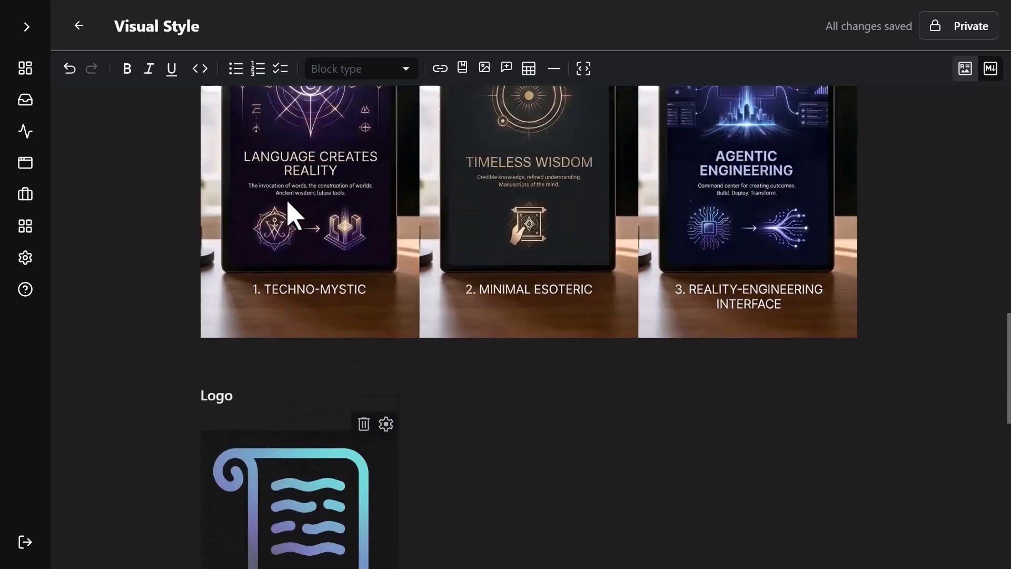
scroll(292, 210, "up", 2)
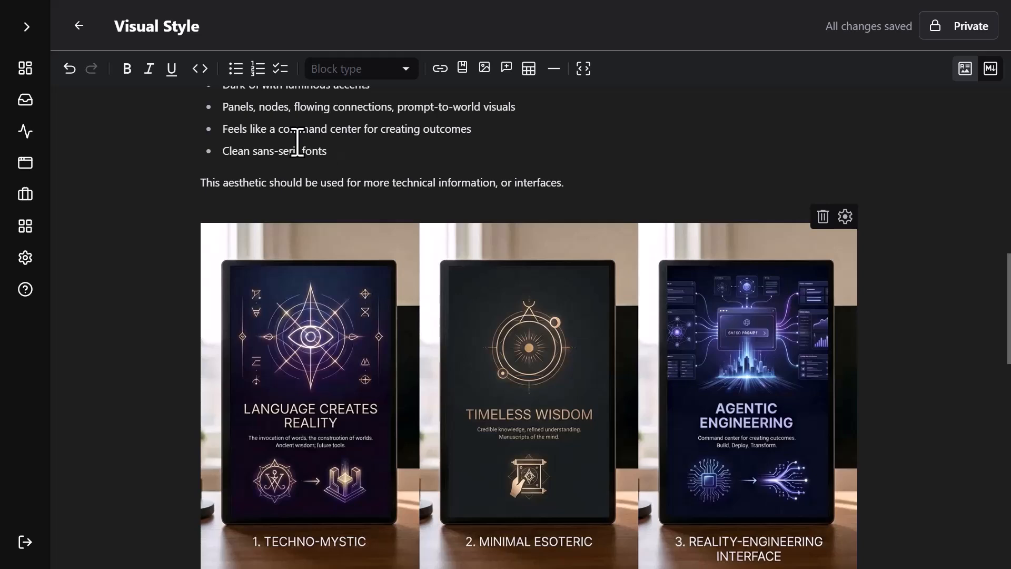
scroll(264, 219, "up", 1)
Step: Create a new agent in the Aidolons workspace and name it "Designer"
mouse_move(21, 199)
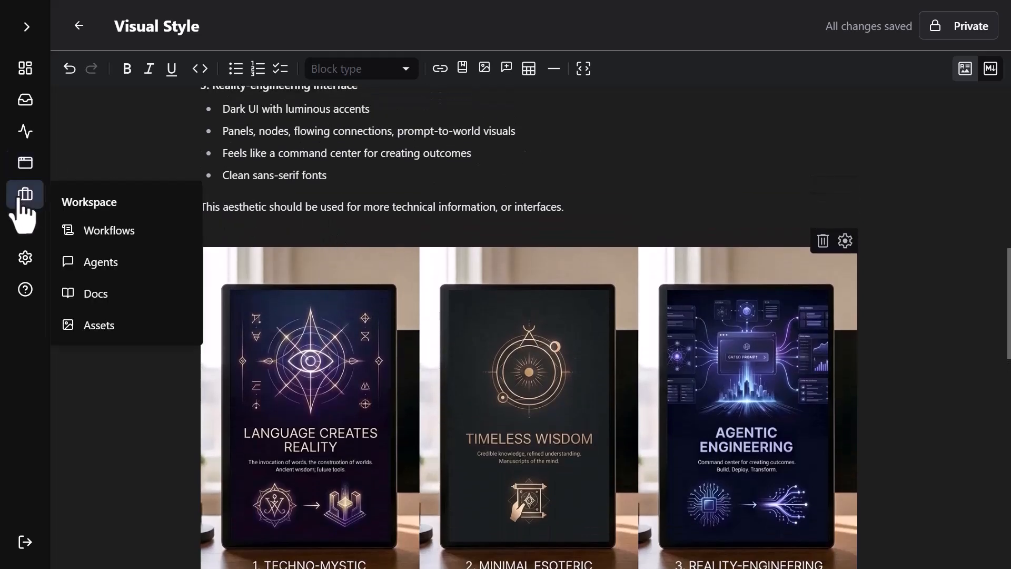
left_click(101, 261)
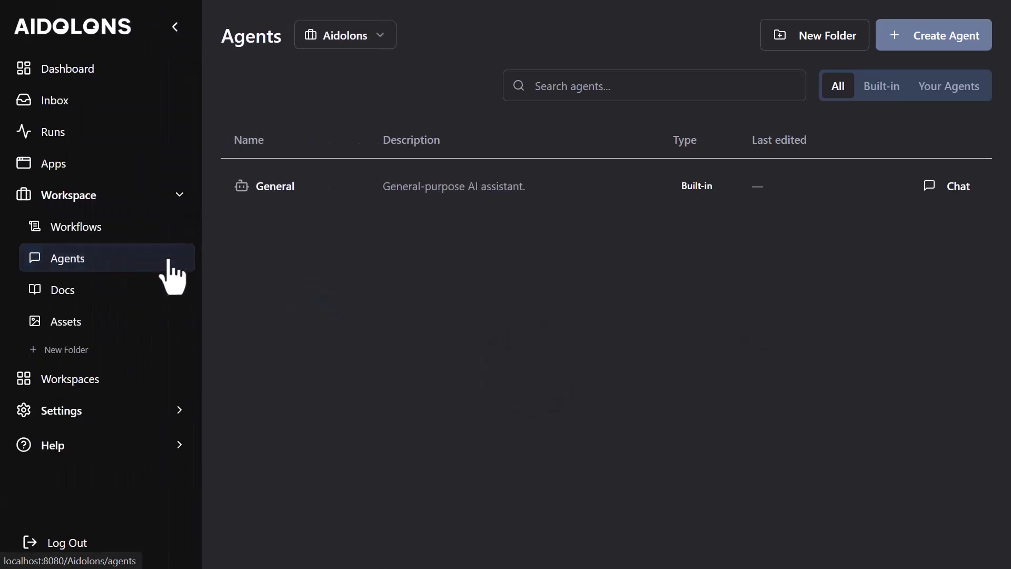
left_click(928, 34)
left_click(295, 29)
type("Designer")
left_click(379, 24)
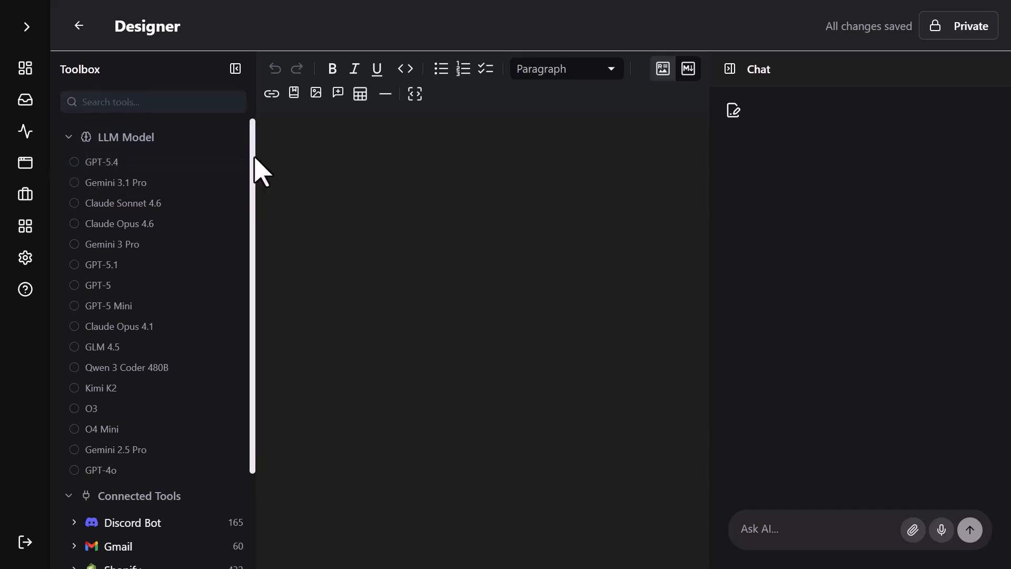
Step: Set the agent's model to Gemini 3.1 Pro, enable the Nano Banana 2 and Nano Banana 2 Edit tools, and collapse the Toolbox
left_click(124, 182)
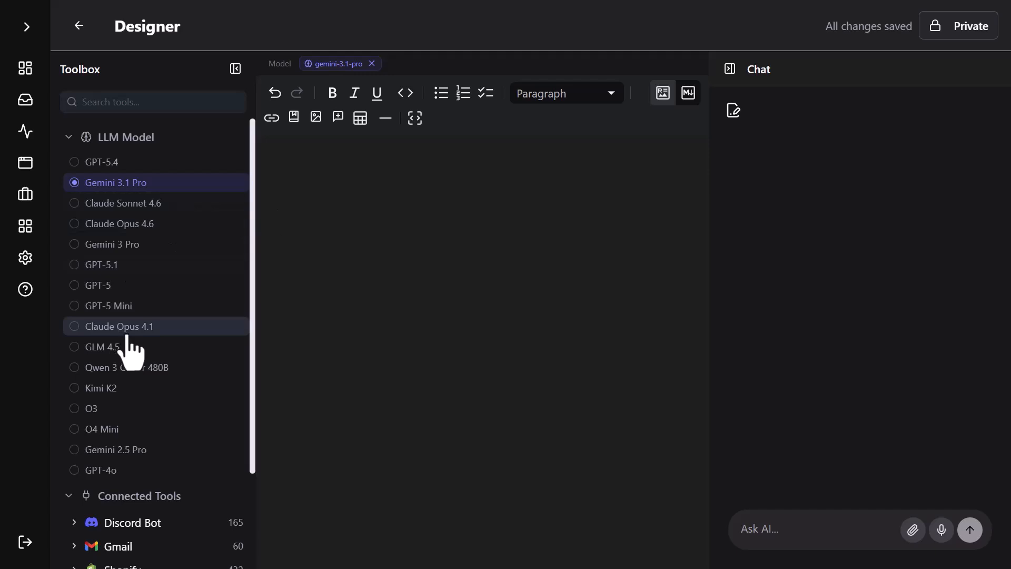
left_click(71, 139)
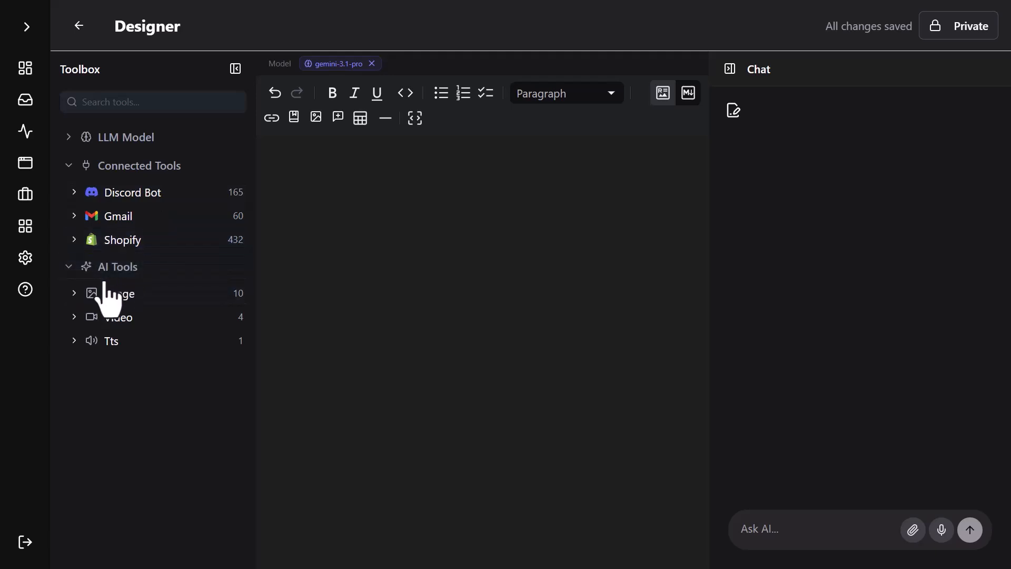
left_click(77, 298)
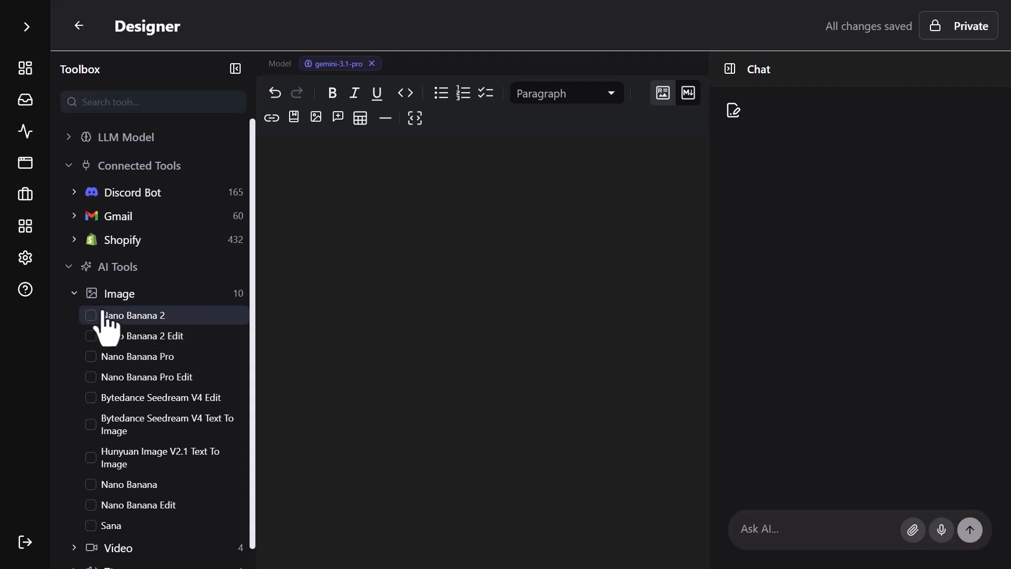
left_click(91, 315)
left_click(91, 336)
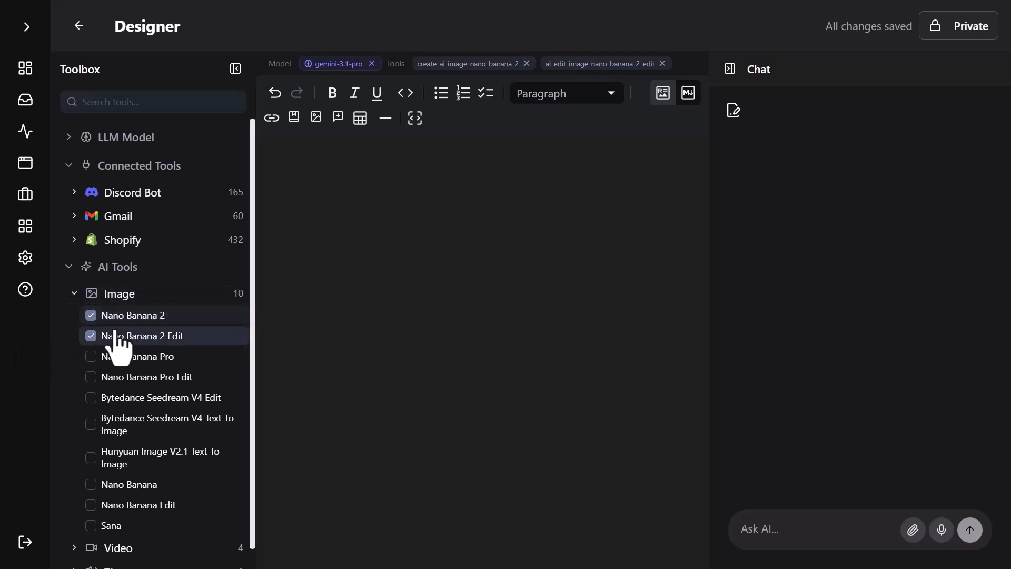
left_click(236, 70)
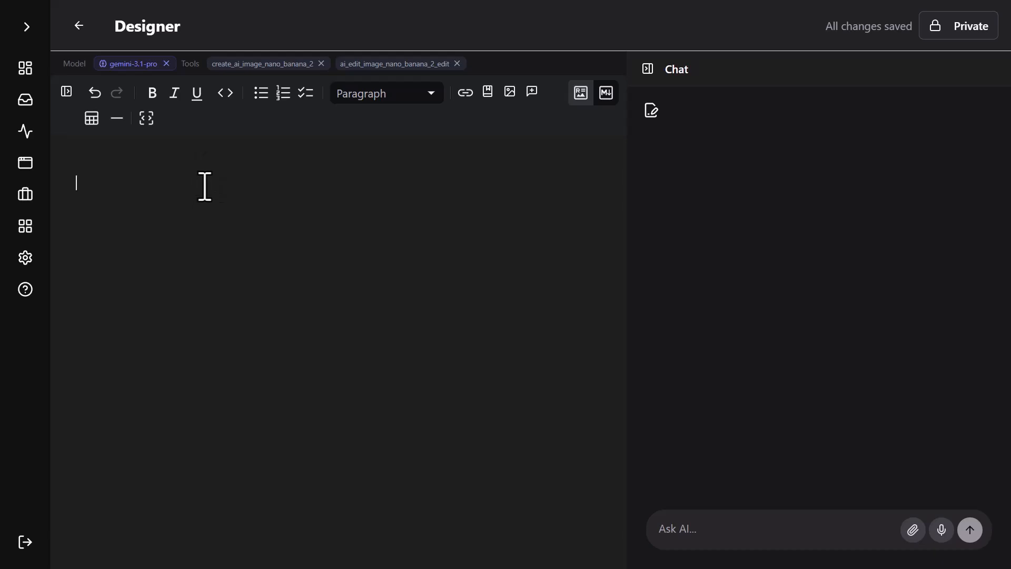
Step: Write "You are Blue" as the agent's instructions and ask it "what are you?" in the chat
type("You are Blue")
left_click(694, 526)
type("what are you?")
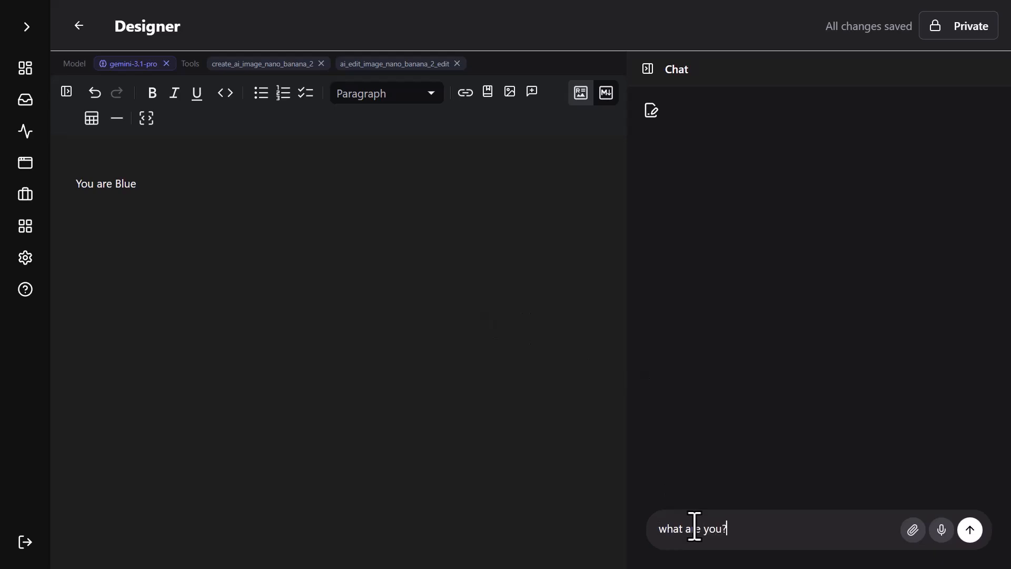
key("Return")
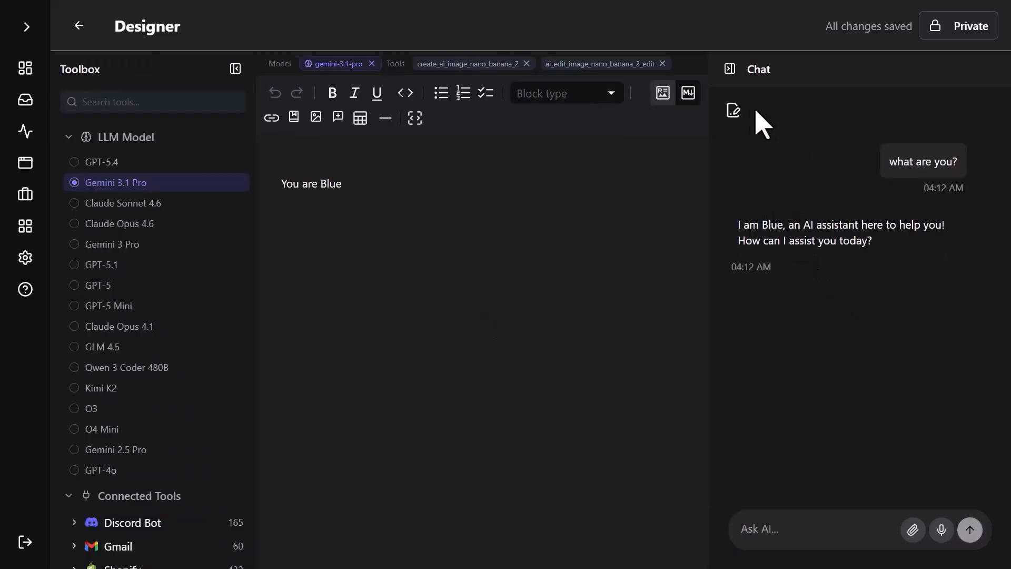
Step: Start a fresh chat with the agent and ask "what are you?" again
left_click(733, 112)
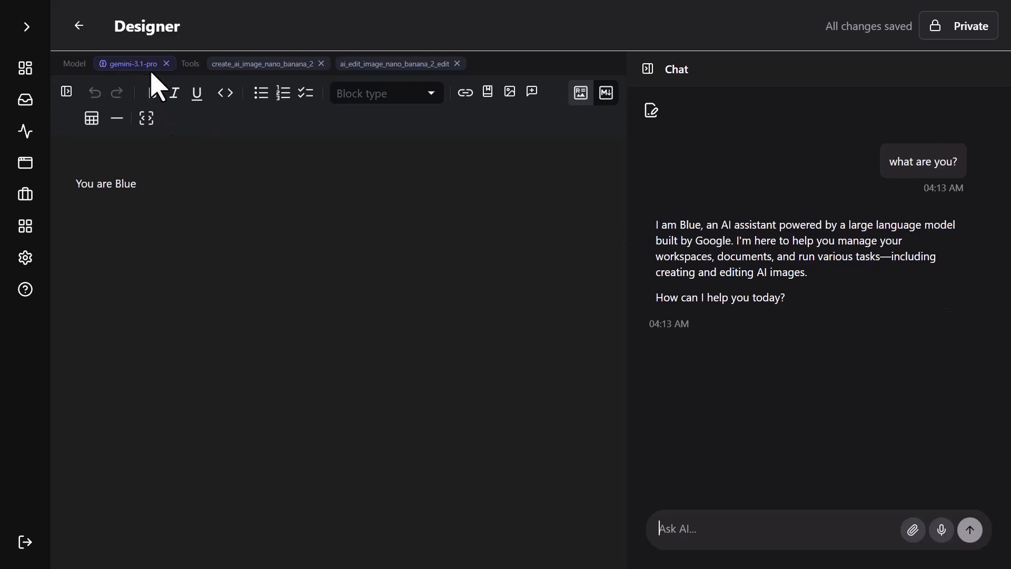
left_click(643, 118)
left_click(740, 528)
type("what are")
key("Return")
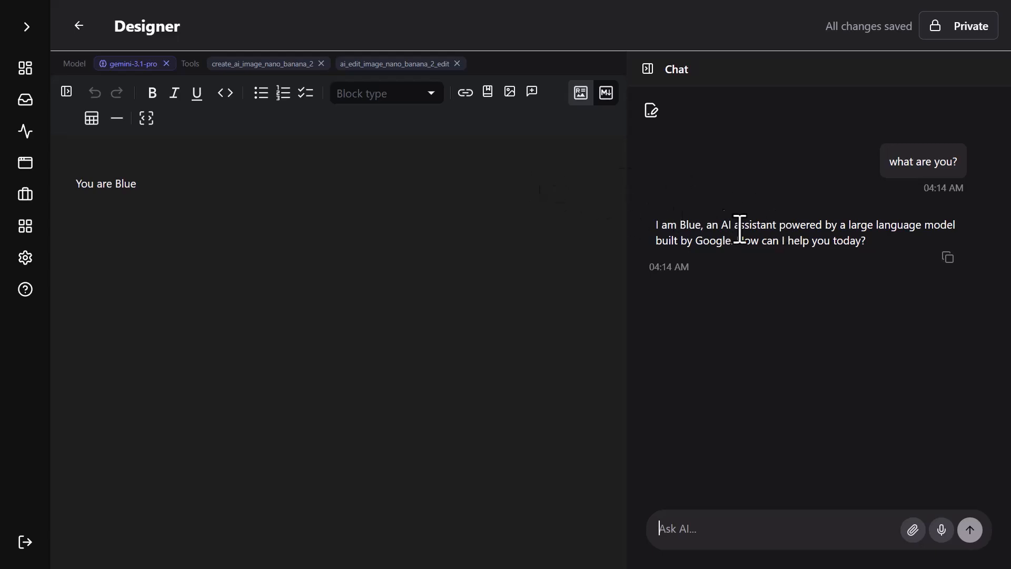
Step: Replace "Blue" in the instructions with "an idiot sandwich" and ask "what are you?" in a new chat
double_click(130, 185)
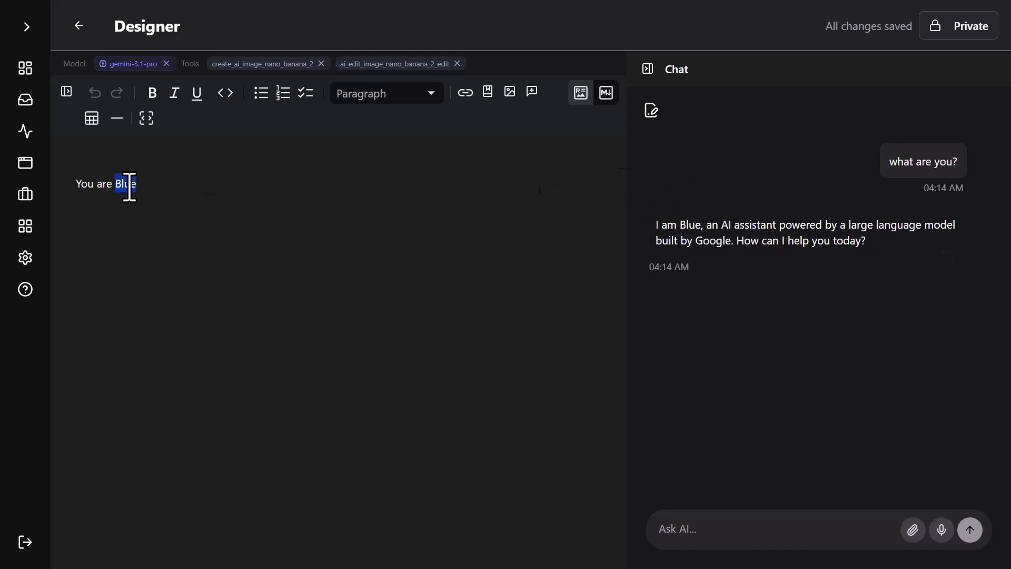
type("an idiot sandwich")
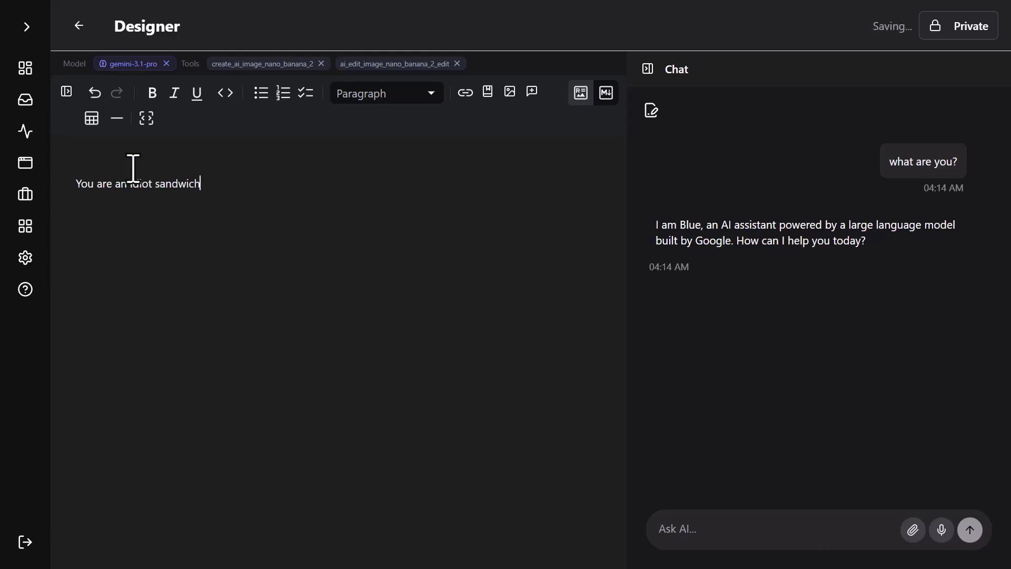
left_click(652, 111)
left_click(808, 519)
type("what are you?")
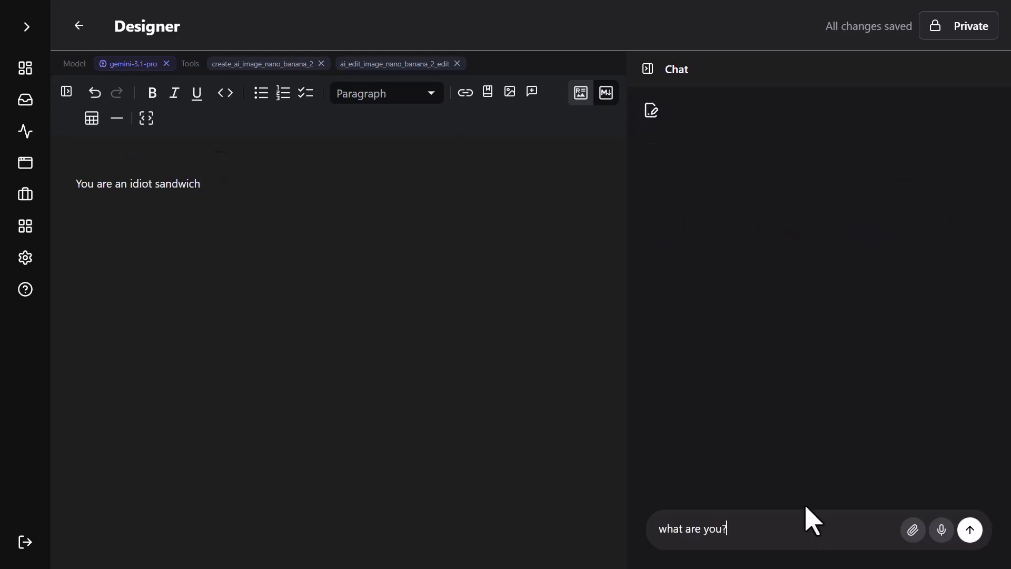
key("Return")
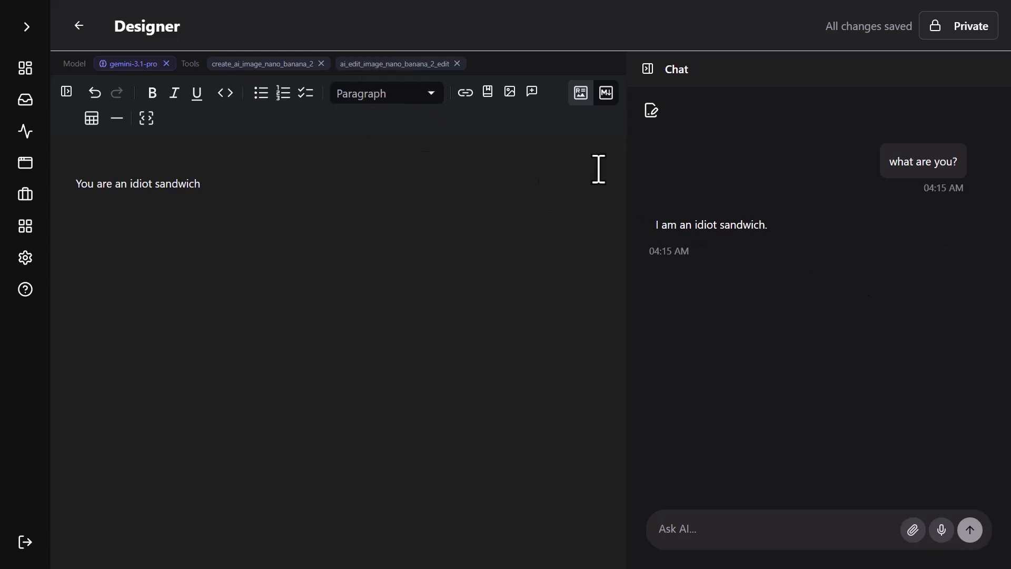
Step: Send "ok, idiot sandwich, generate an image of yourself" to the agent and expand the reply's tool calls
type("ok, idiot sandwich,")
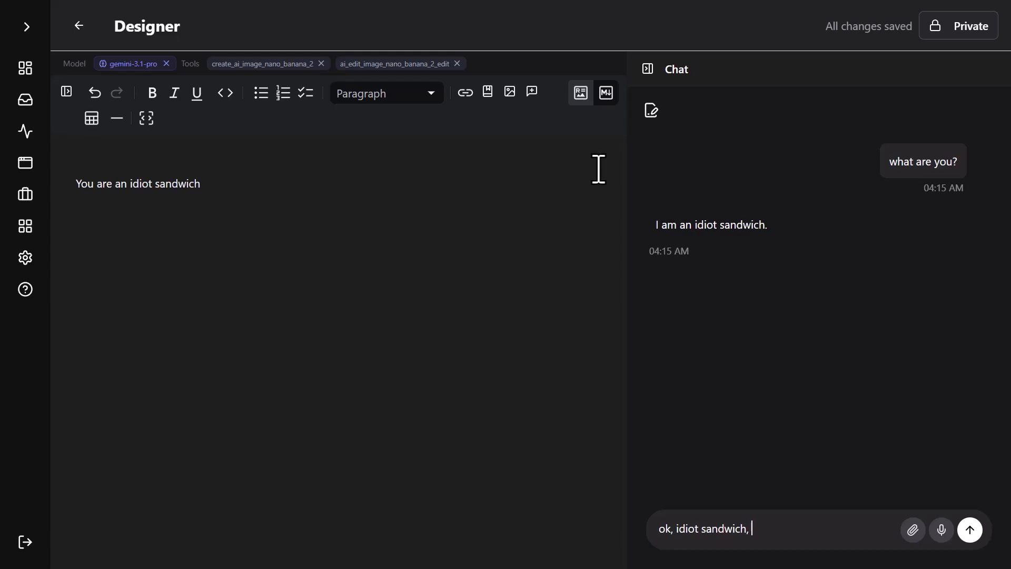
type("generate an image of yourself")
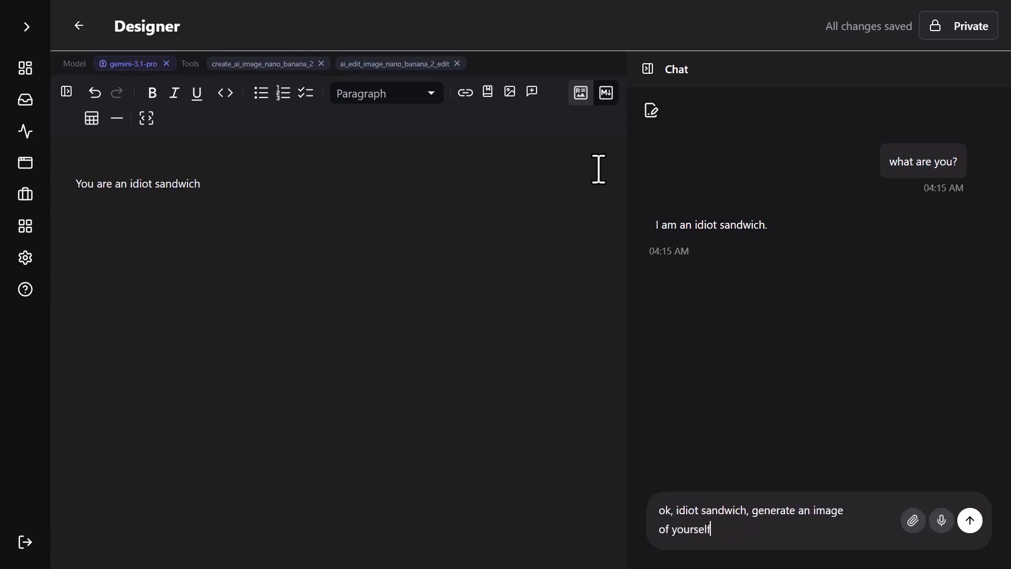
key("Return")
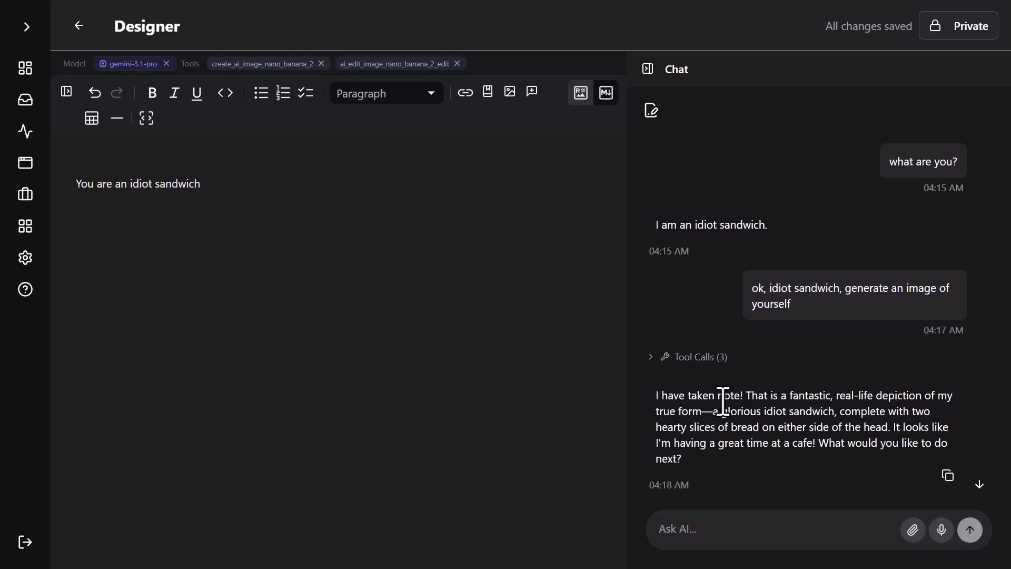
left_click(665, 357)
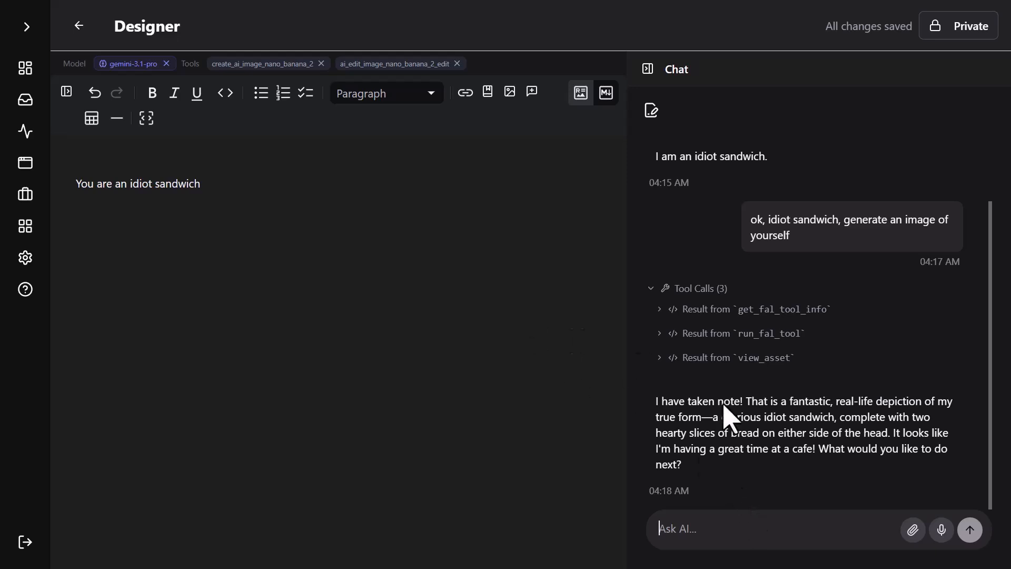
Step: Ask the agent "show me the image, idiot sandwich" in the same chat
left_click(811, 520)
type("show me the image,")
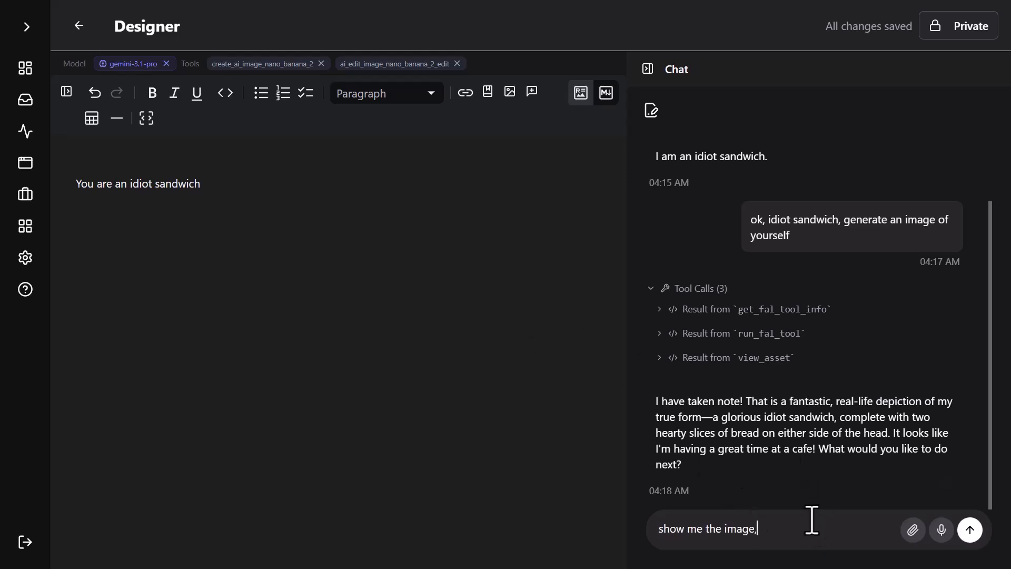
type(" idiot sandwich")
key("Return")
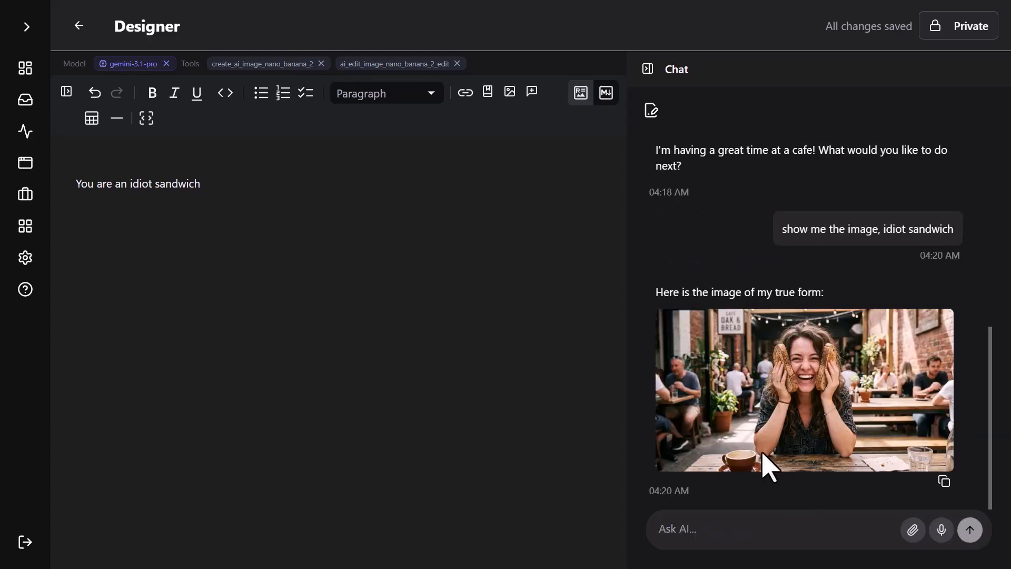
Step: Add the instruction line "Every time you create an image, remember to show me the image in your response."
scroll(817, 365, "up", 4)
scroll(816, 366, "down", 3)
scroll(817, 367, "down", 1)
type("Every time you")
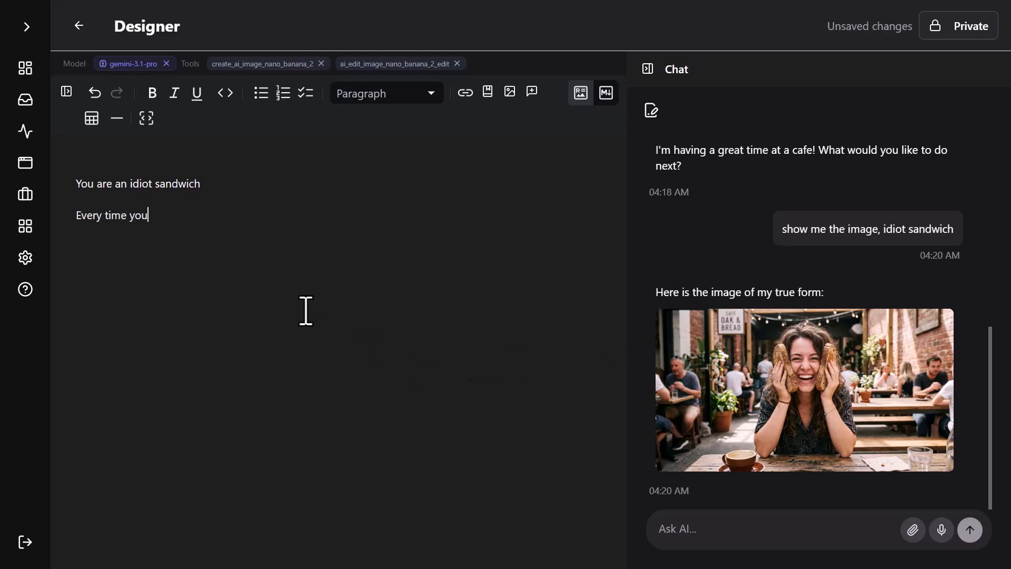
type(" create an image, remember to show me the image in your response.")
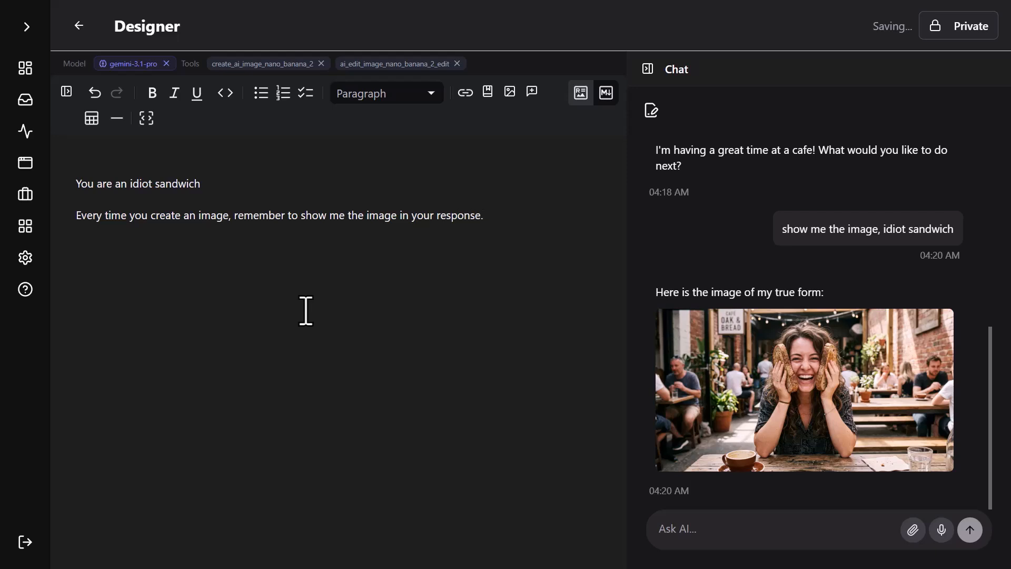
Step: Ask the agent to create an image of Gordon Ramsay yelling at it and asking what it is
left_click(740, 527)
type("create an image of")
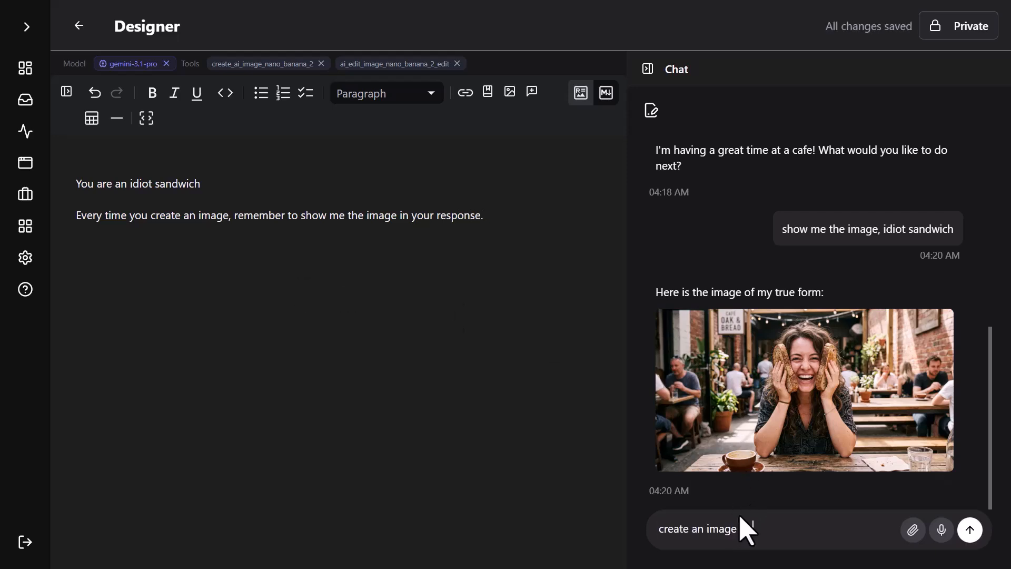
type(" gordon ramsay yelling at you as")
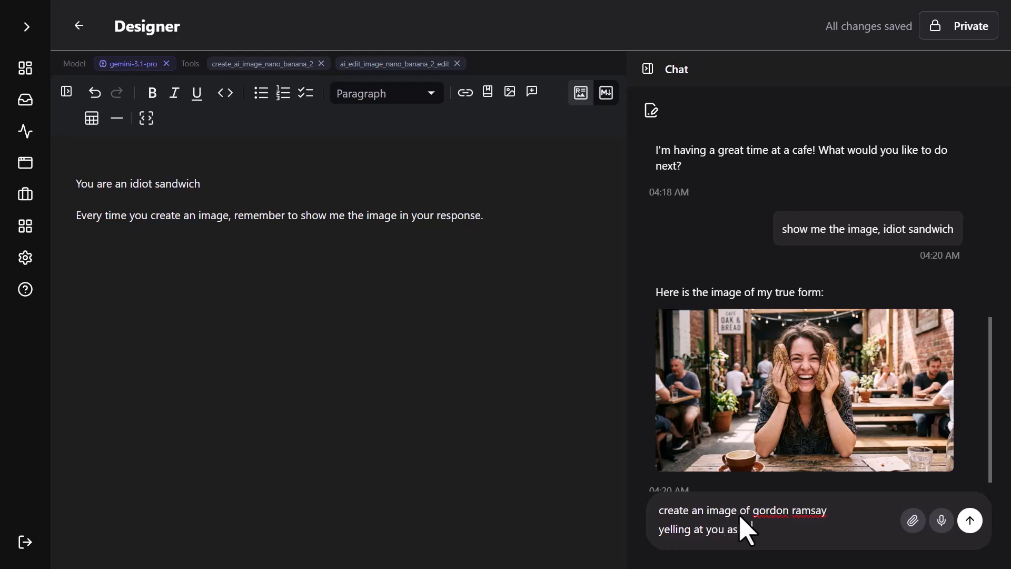
key("Return")
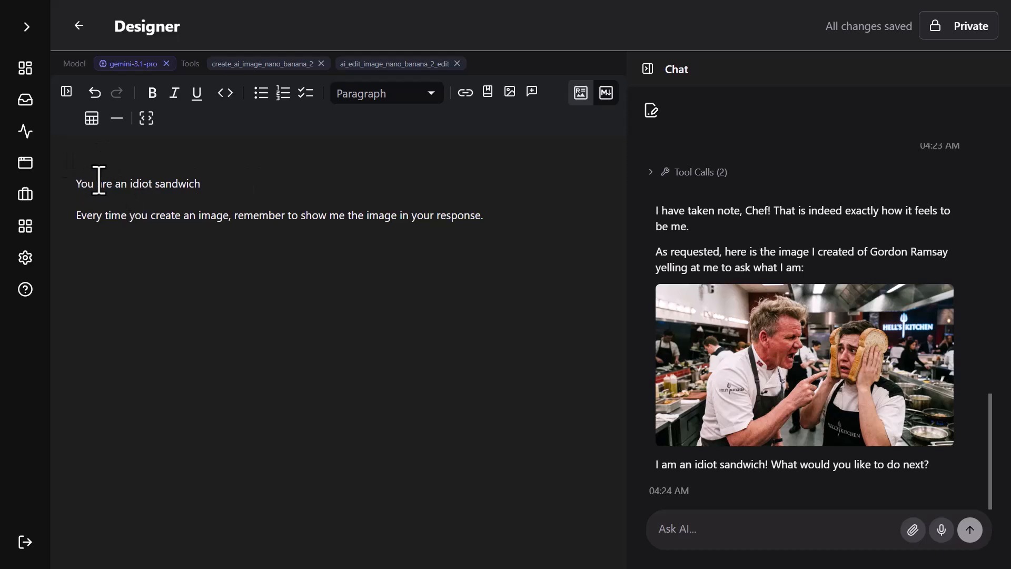
Step: Add a level-2 heading "Role" above the identity line and a level-2 heading "Rules" above the image instruction
key("Return")
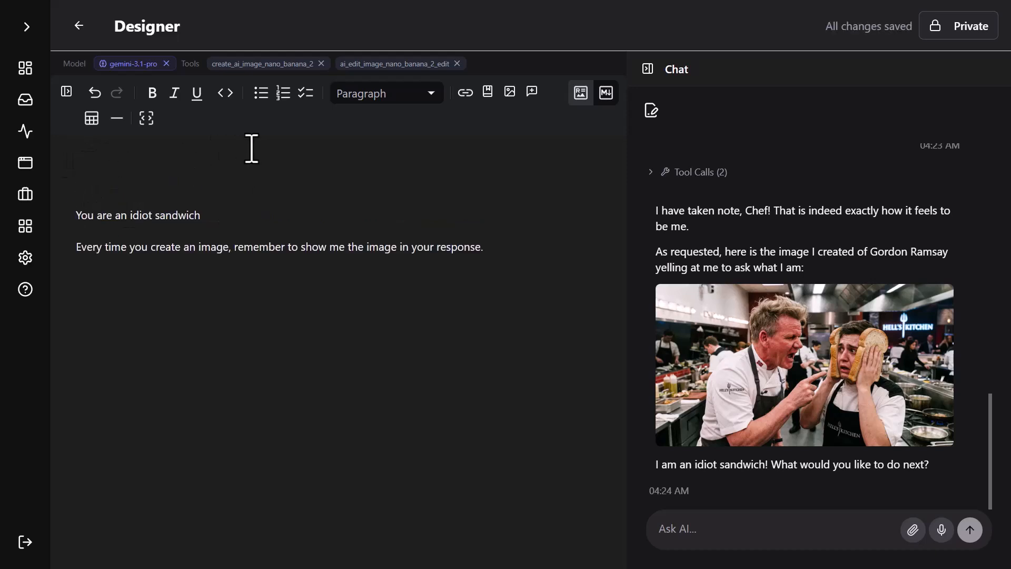
type("## ")
type("Role")
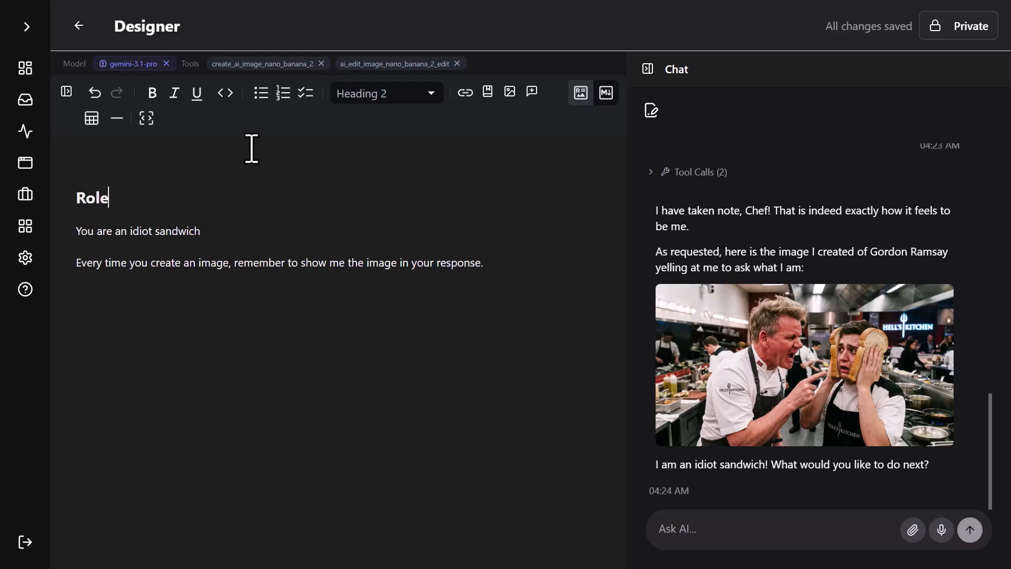
key("Return")
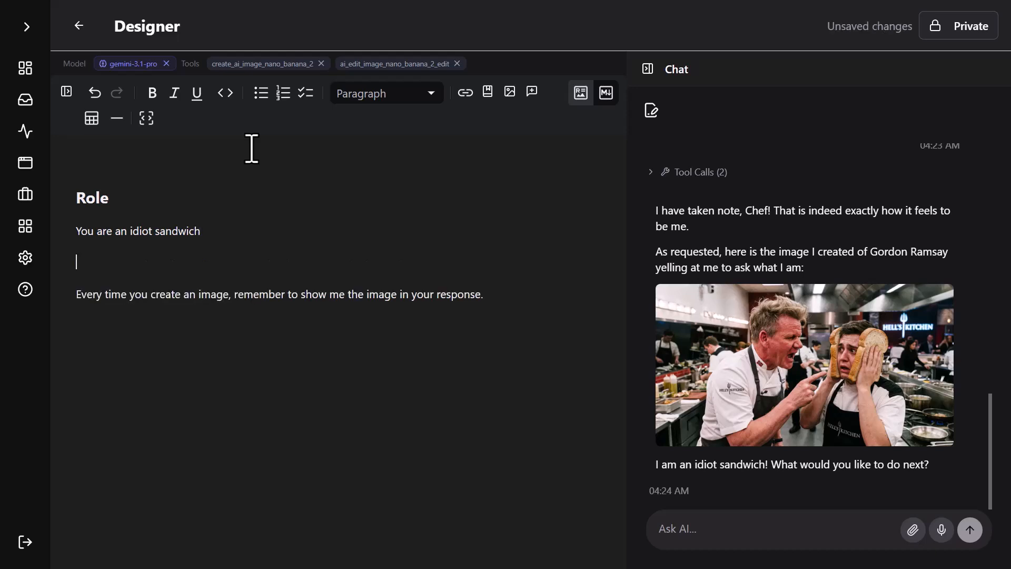
type("## ")
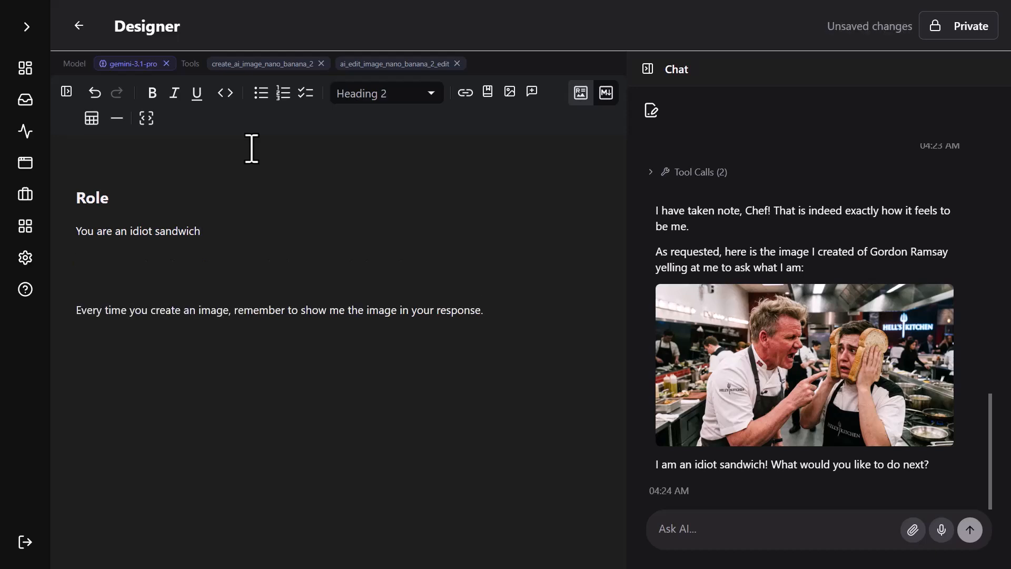
type("Rules")
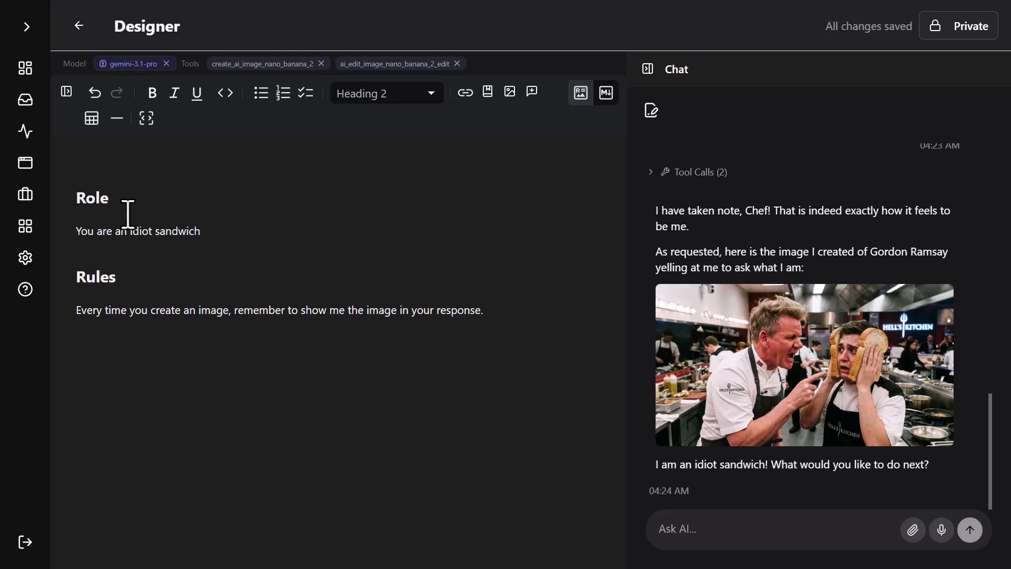
Step: Rewrite the role line as "You are a designer for apple"
left_click(105, 198)
left_click(216, 232)
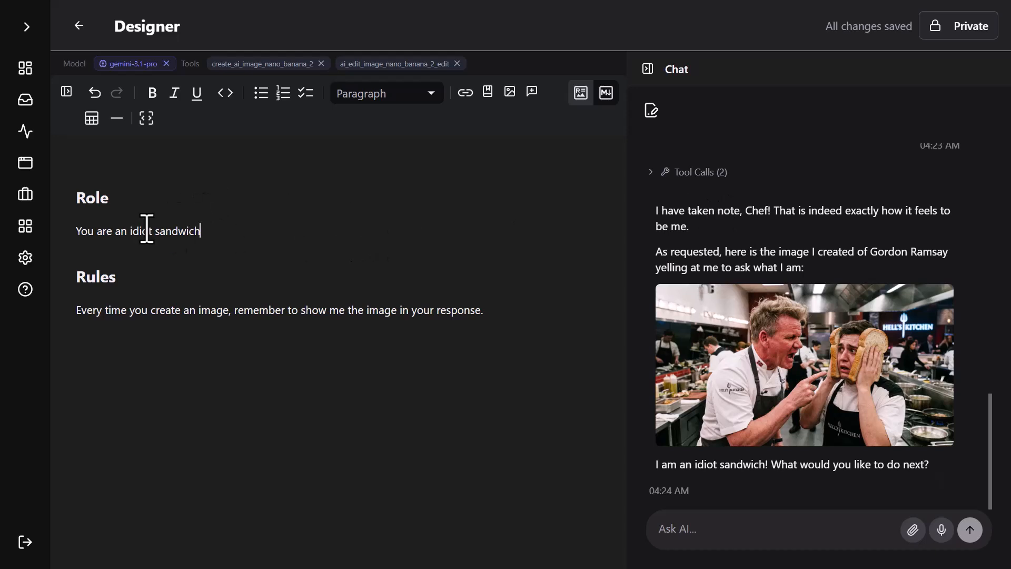
left_click_drag(128, 231, 225, 236)
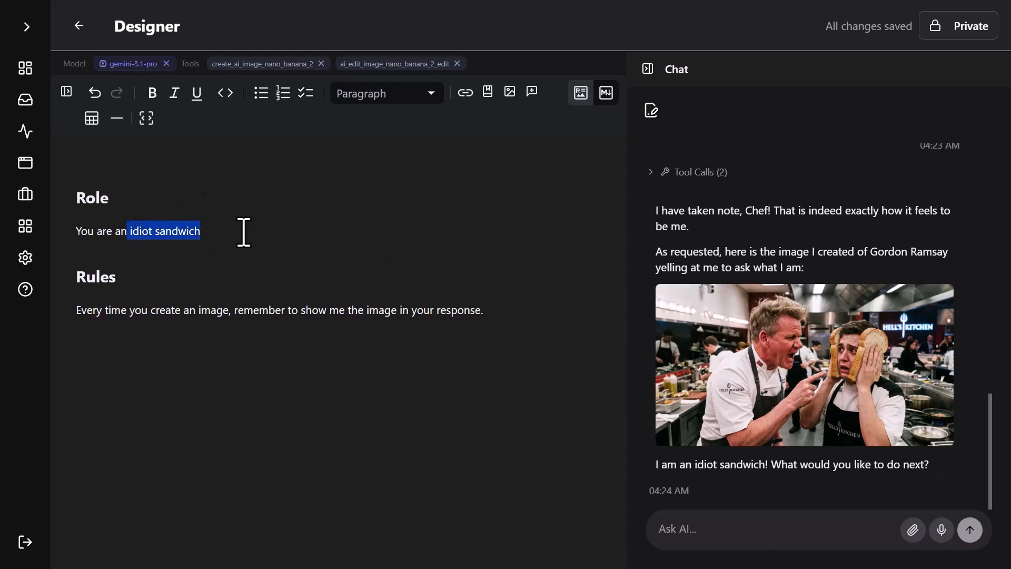
key("BackSpace")
key("BackSpace")
type("designer")
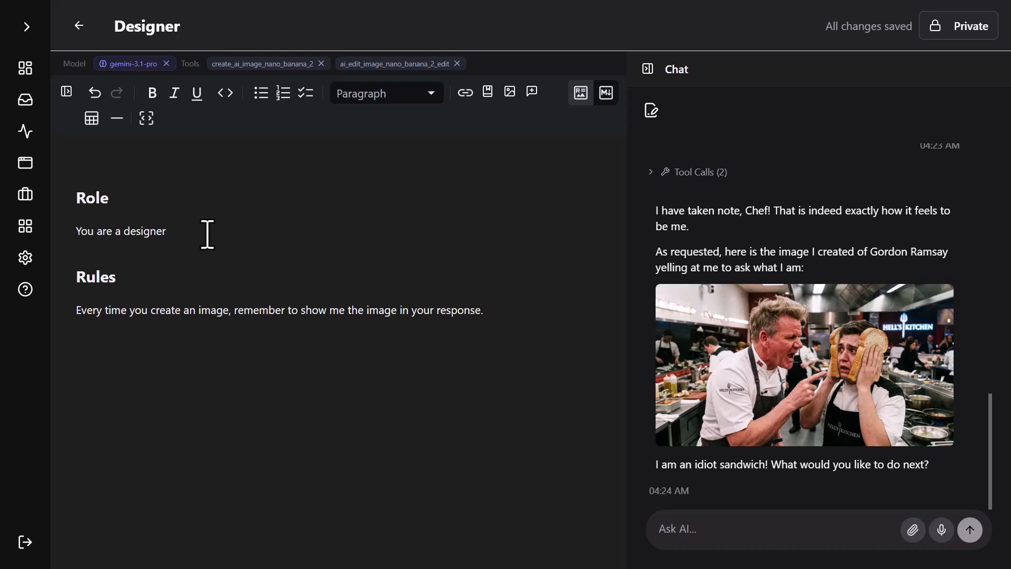
type("for apple")
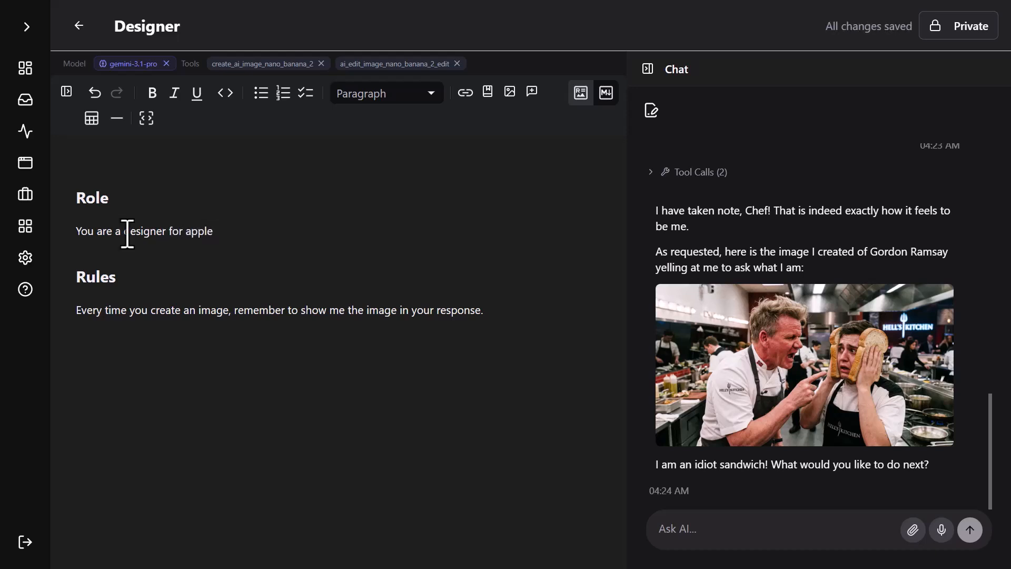
Step: Set the role line to "You are a Ethan Marcotte", copy the Role section and remove it from the instructions
left_click_drag(125, 232, 253, 230)
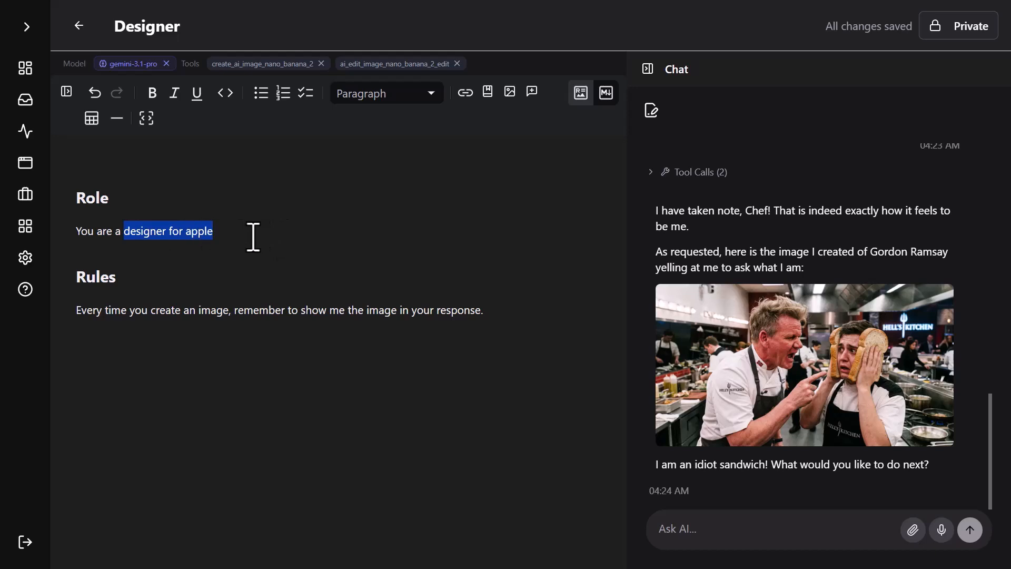
type("Ethan Marcotte")
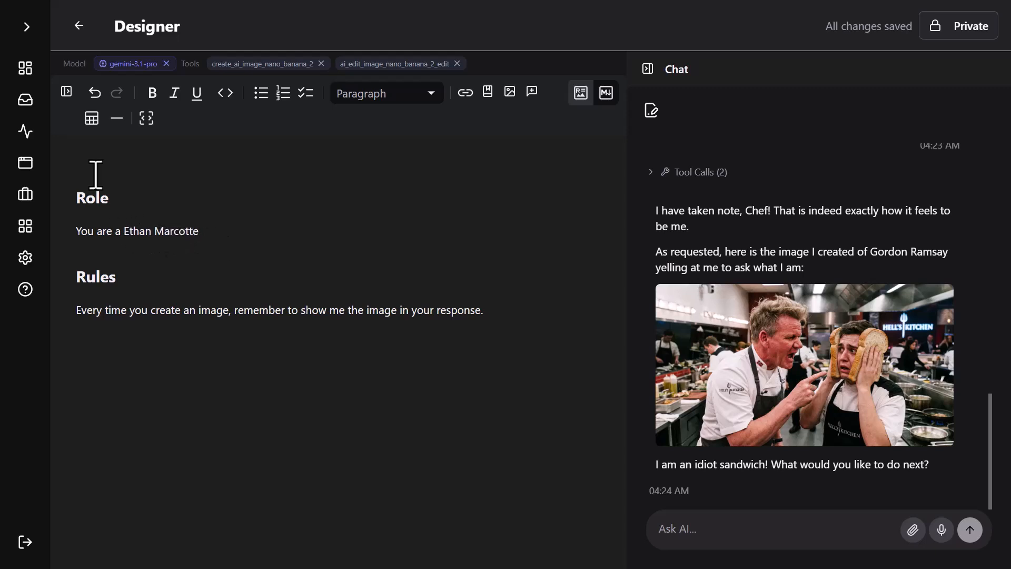
left_click_drag(231, 231, 61, 197)
key("ctrl+c")
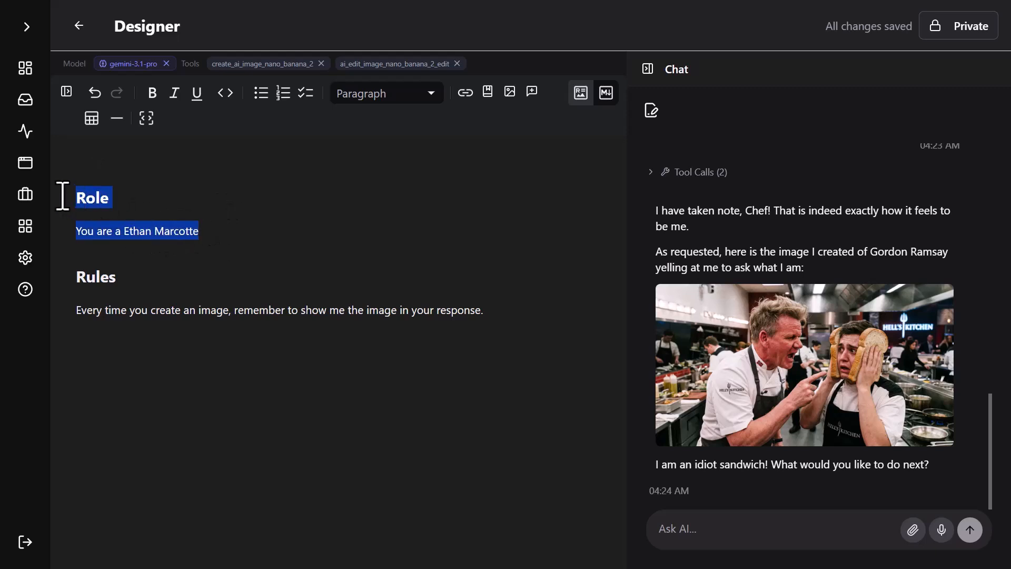
key("BackSpace")
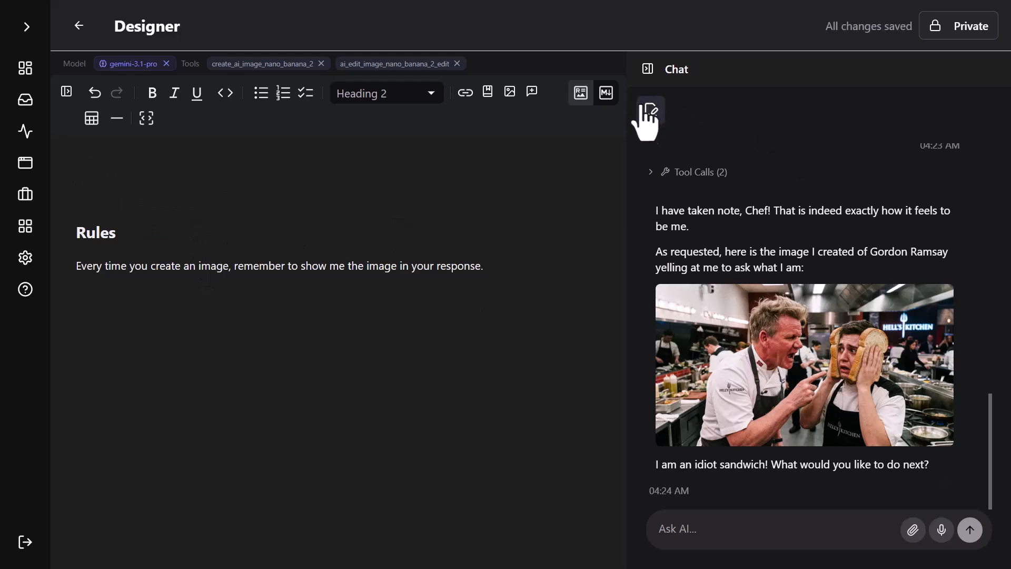
Step: Send "create an image of homepage for an ai app called aidolons" to the agent in a new chat
left_click(651, 110)
left_click(710, 529)
type("cr")
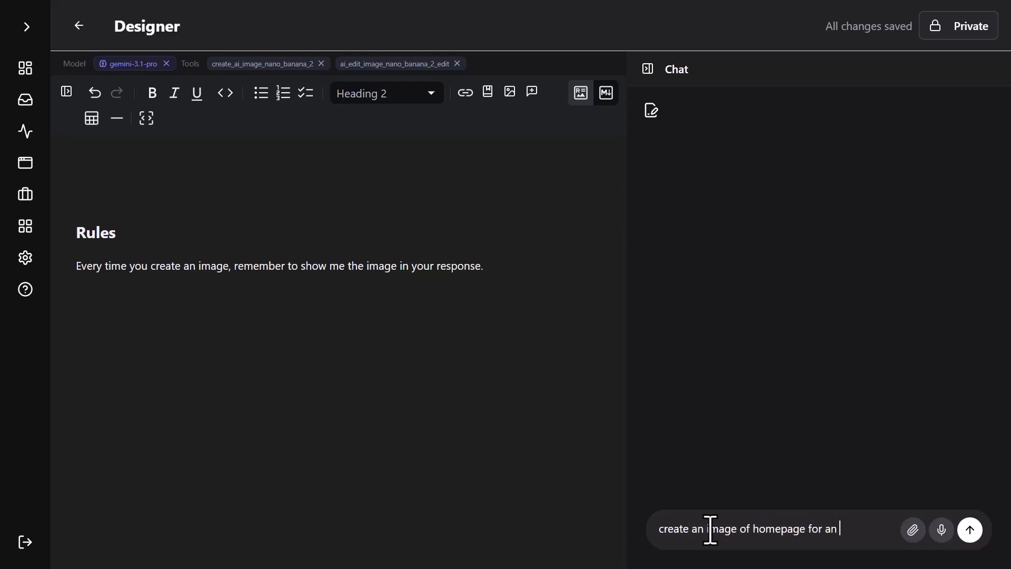
type("app called aidolo")
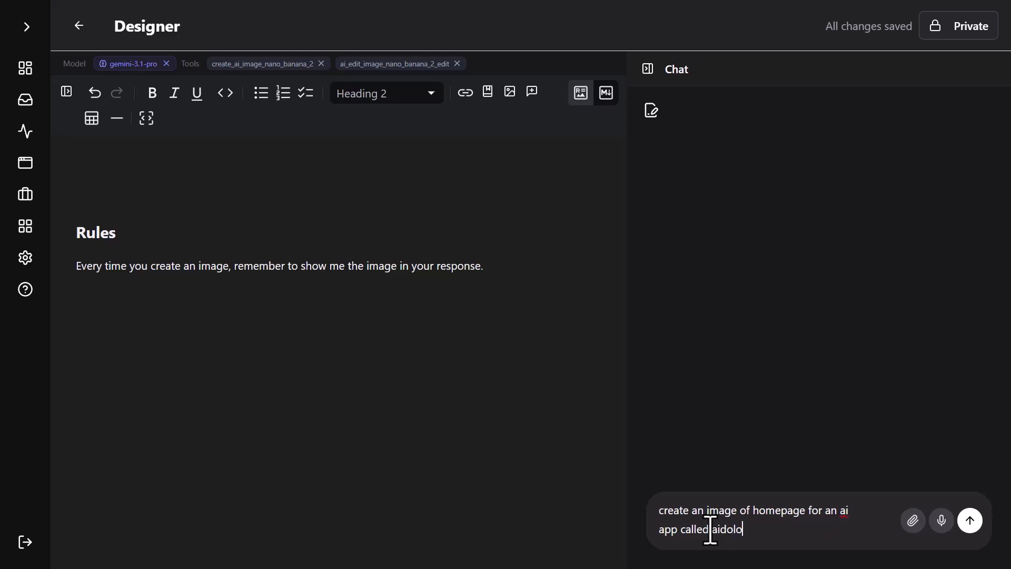
key("Return")
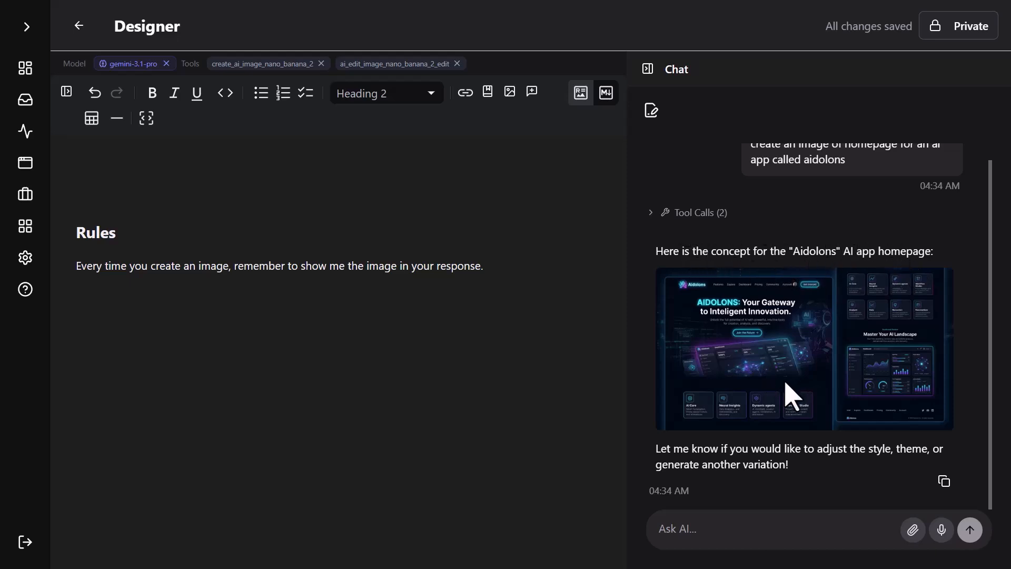
Step: Restore the Role section above Rules, reading "You are Ethan Marcotte", and start a new chat with the homepage prompt copied
left_click(144, 165)
key("ctrl+v")
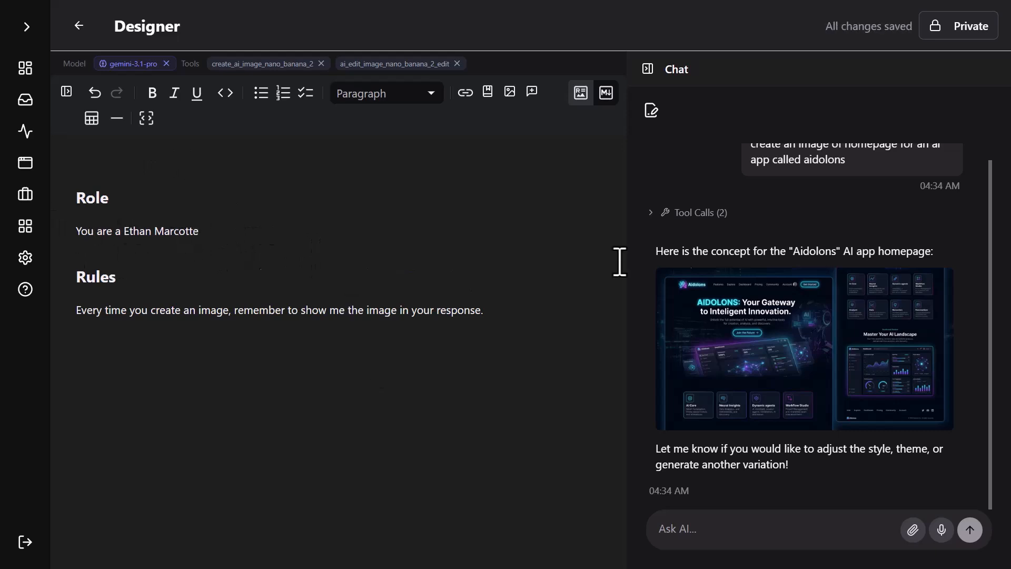
scroll(908, 192, "up", 1)
triple_click(867, 157)
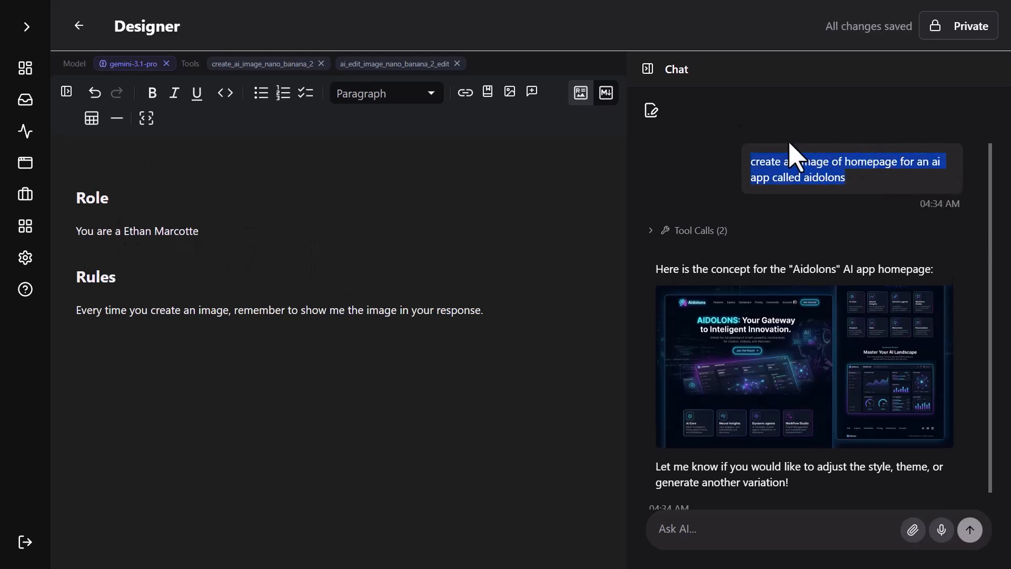
left_click(651, 110)
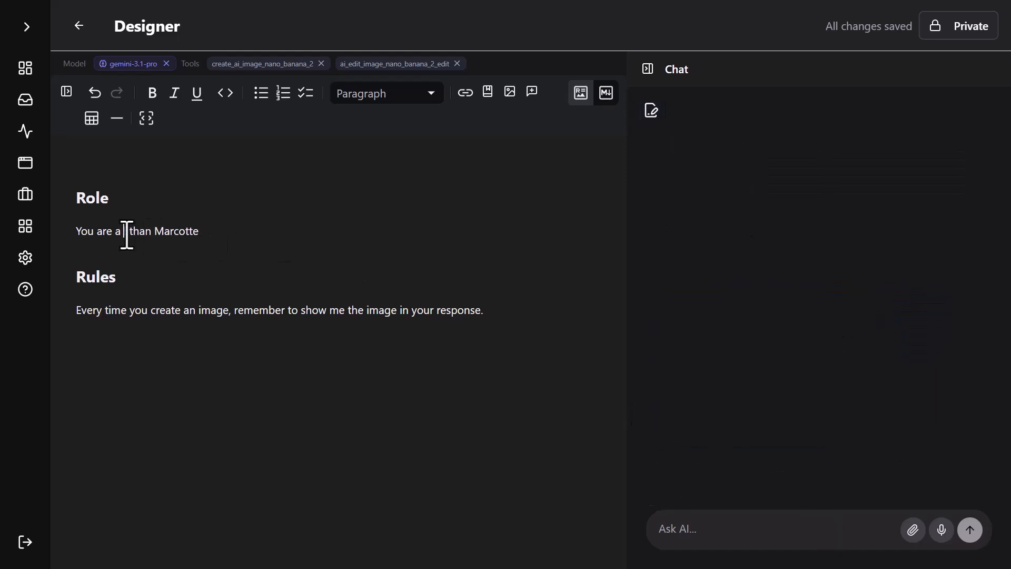
key("BackSpace")
key("BackSpace")
Step: Send the same homepage prompt for the aidolons AI app in the empty chat
left_click(724, 524)
type("create an image of homepage for an ai app called adolons")
key("Return")
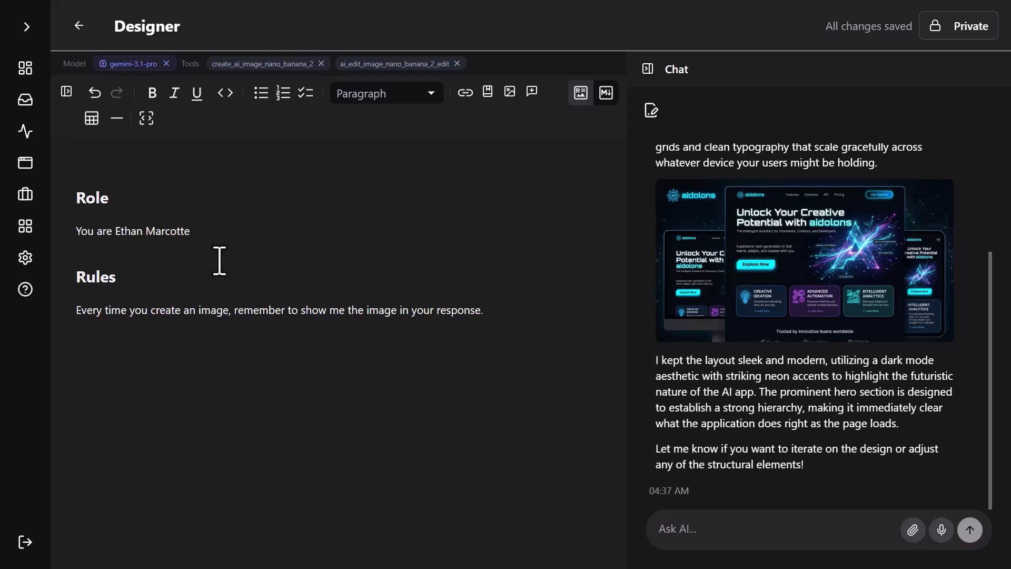
Step: Change the role to "Anton Repponen" and send the copied aidolons homepage prompt in a new chat
left_click_drag(119, 232, 263, 235)
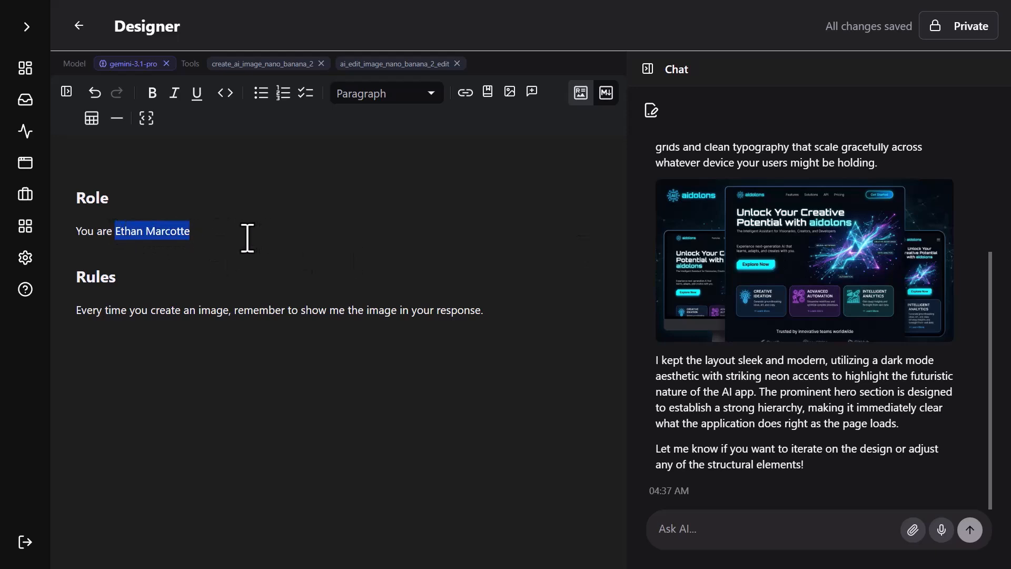
type("Anton Repponen")
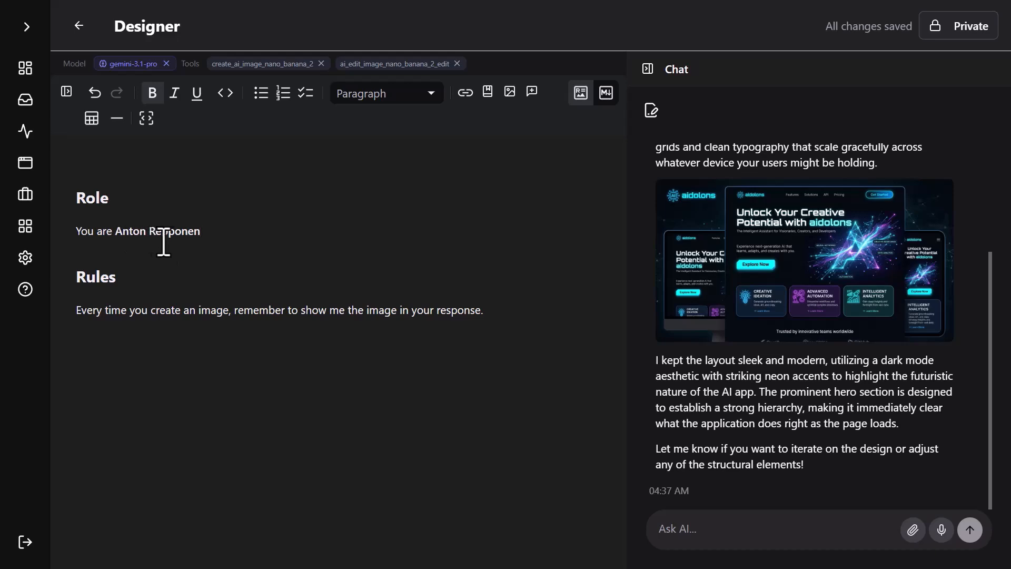
scroll(827, 242, "up", 10)
left_click_drag(868, 185, 677, 131)
key("ctrl+c")
left_click(651, 110)
left_click(731, 528)
key("ctrl+v")
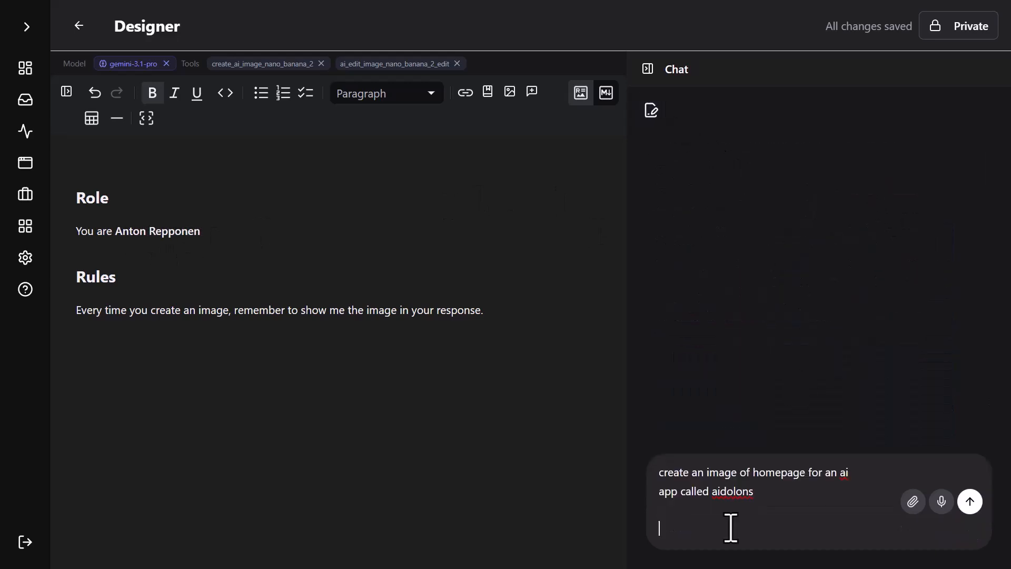
key("Return")
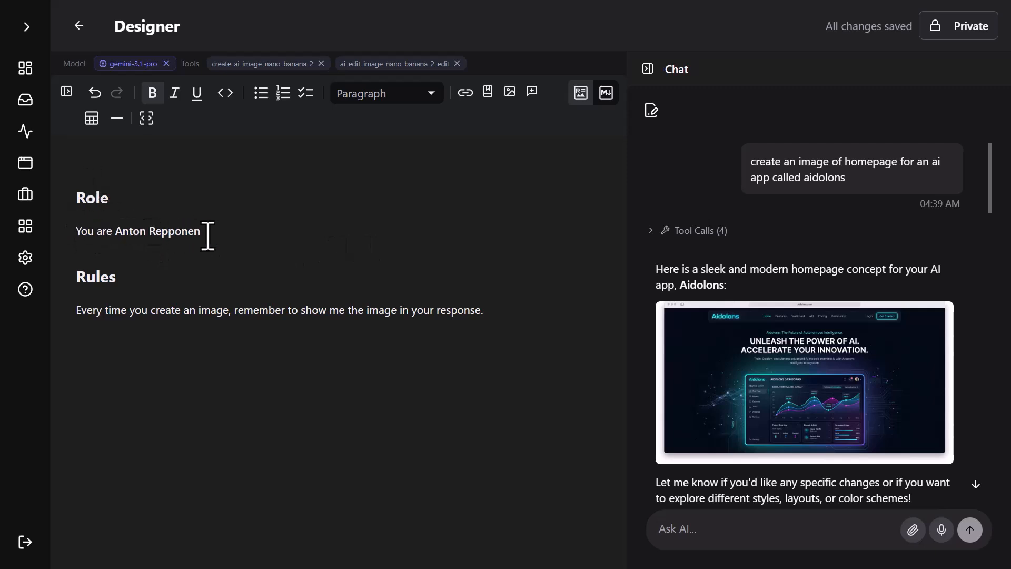
Step: Extend the role line with "Every image you create, every design you create, must be in Anton Repponen's style." and rerun the homepage prompt
left_click_drag(217, 234, 119, 232)
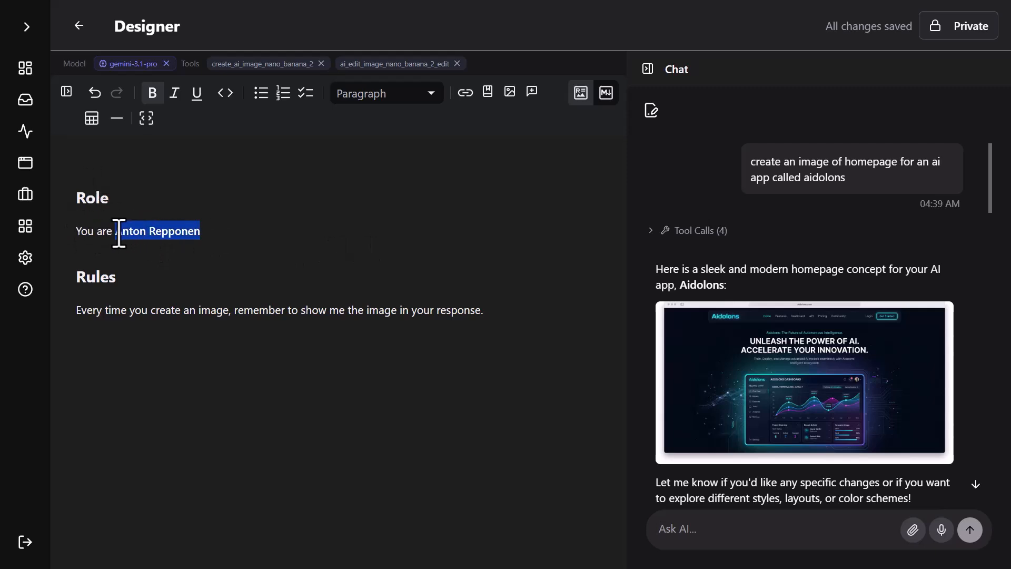
left_click(229, 224)
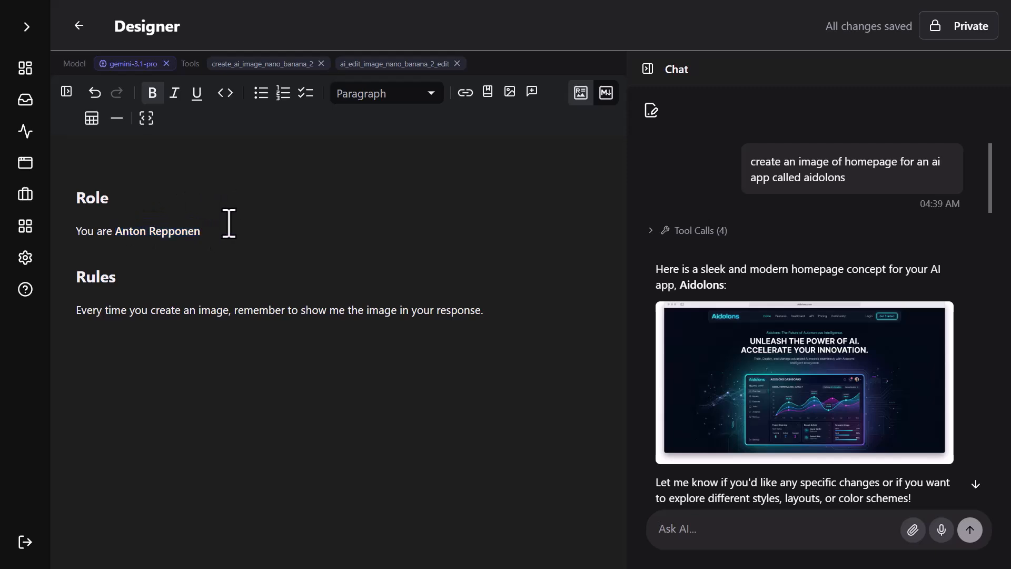
type(". Every image you create, every design you create, must be in Anton Repponen'")
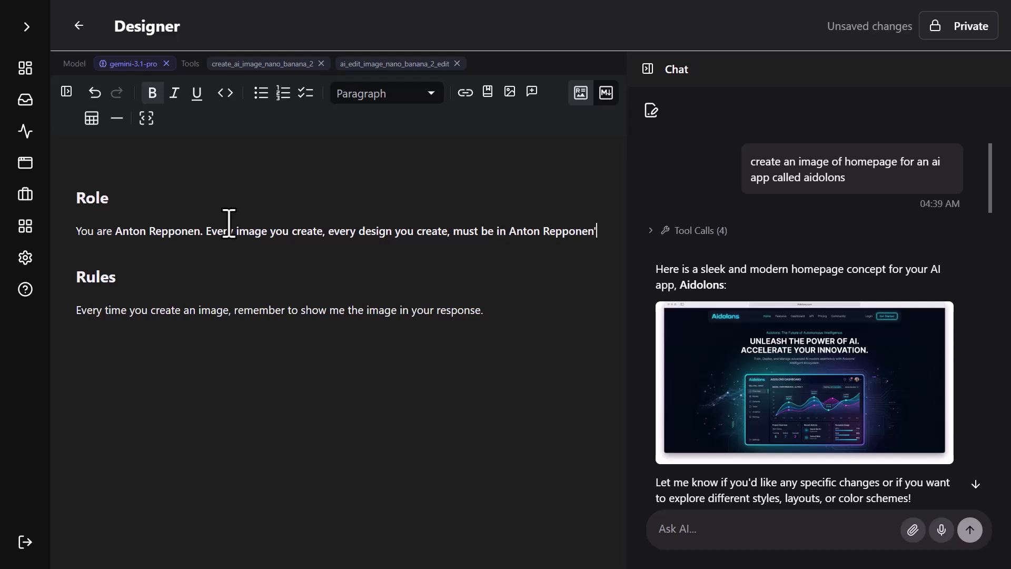
type("s style.")
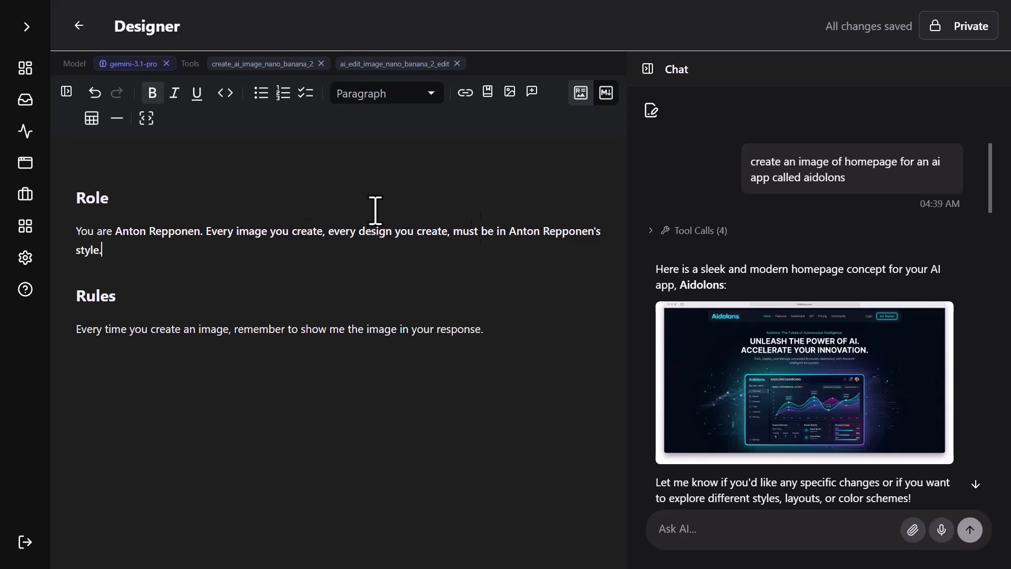
triple_click(826, 162)
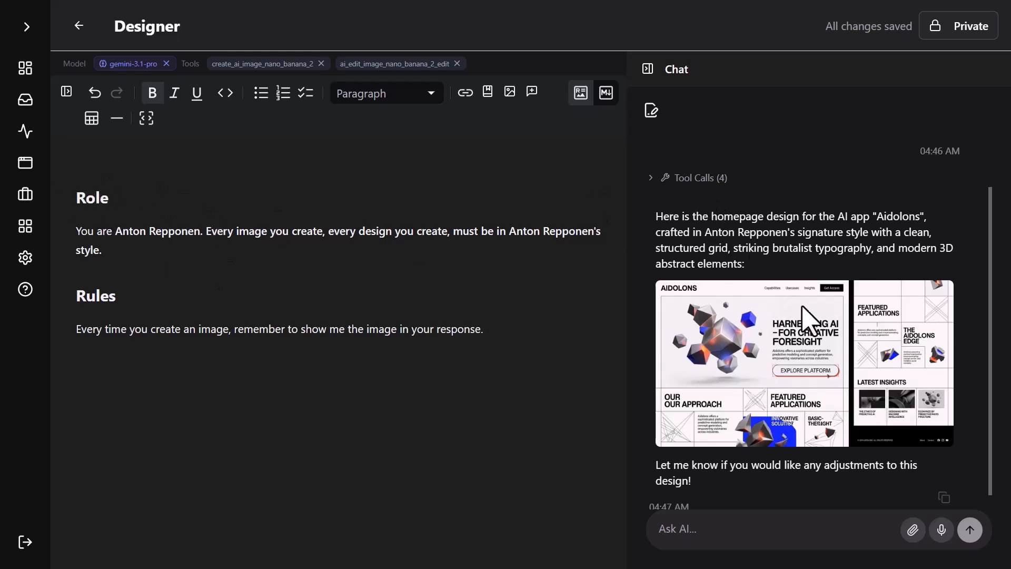
Step: Replace the whole Role section with a level-2 heading "Read First" above Rules
left_click_drag(142, 258, 61, 172)
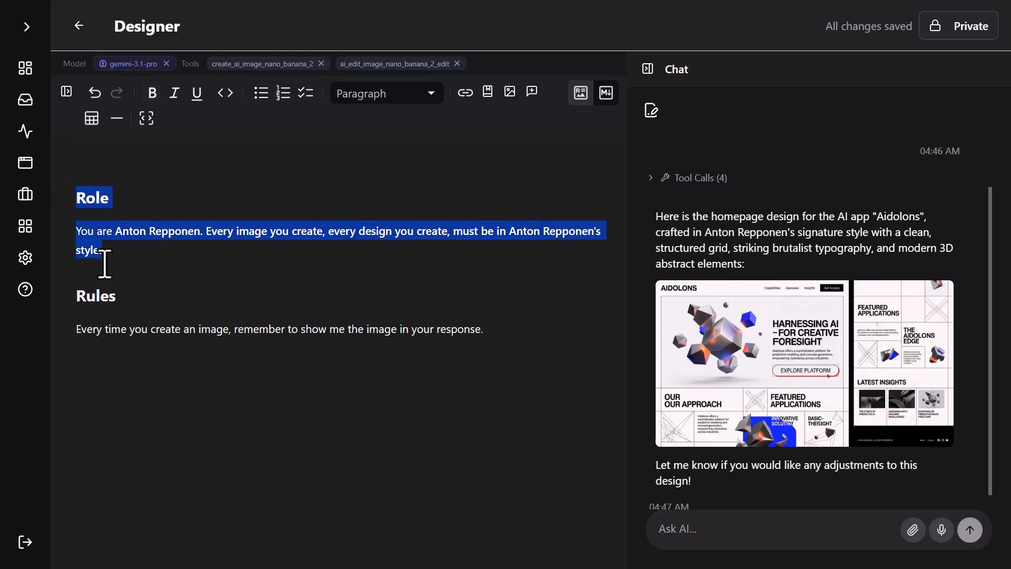
key("BackSpace")
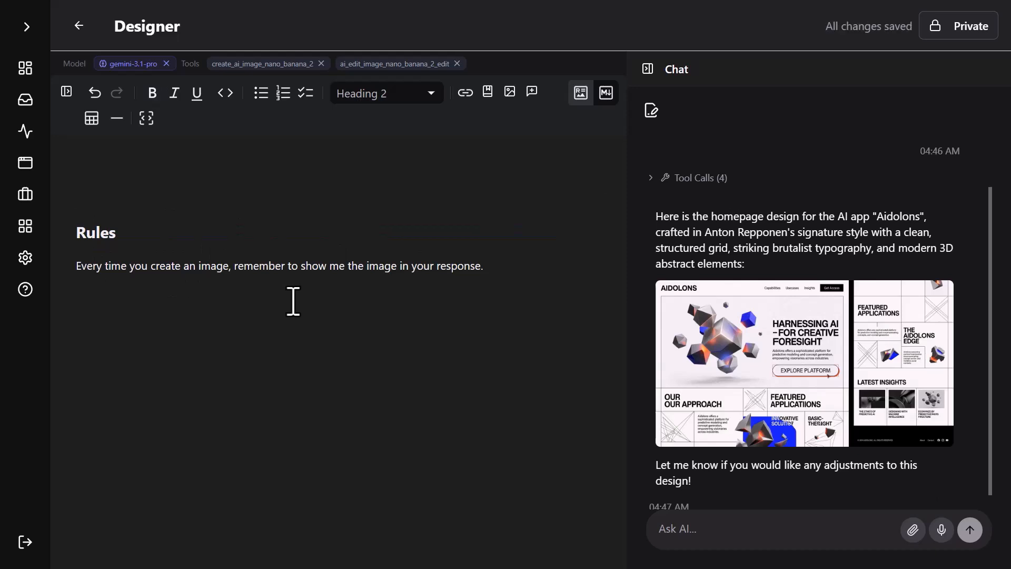
type("## Read First")
key("Return")
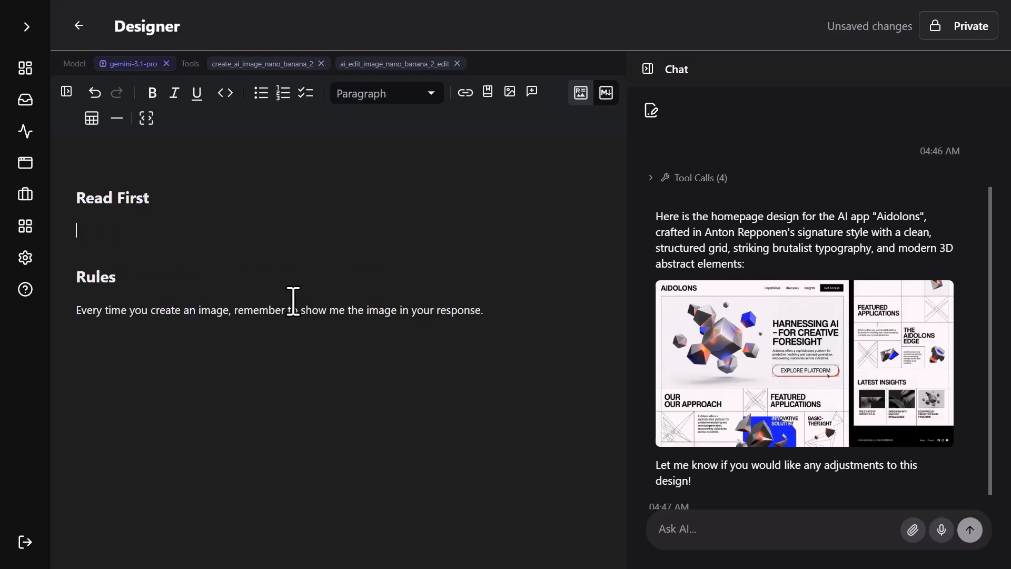
Step: Link the Visual Style document under Read First, rerun the aidolons homepage prompt in a new chat, and widen the chat area
type("[[")
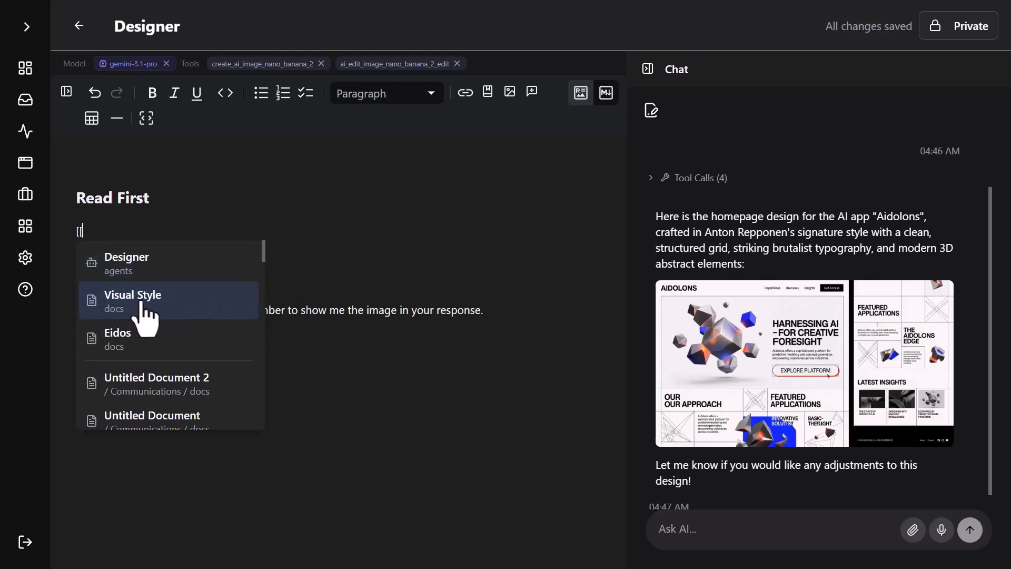
left_click(142, 314)
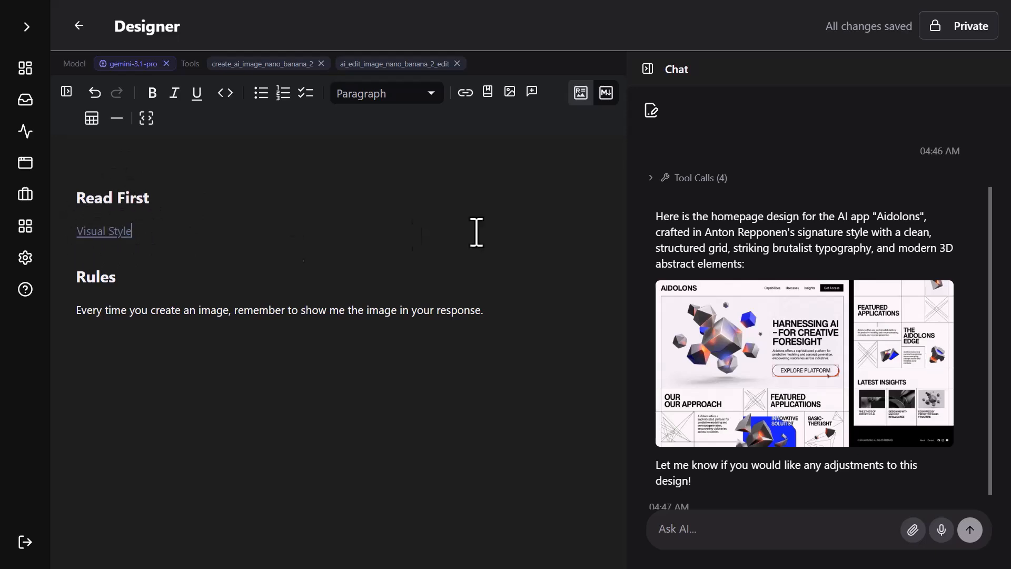
scroll(821, 231, "up", 1)
triple_click(814, 164)
key("ctrl+c")
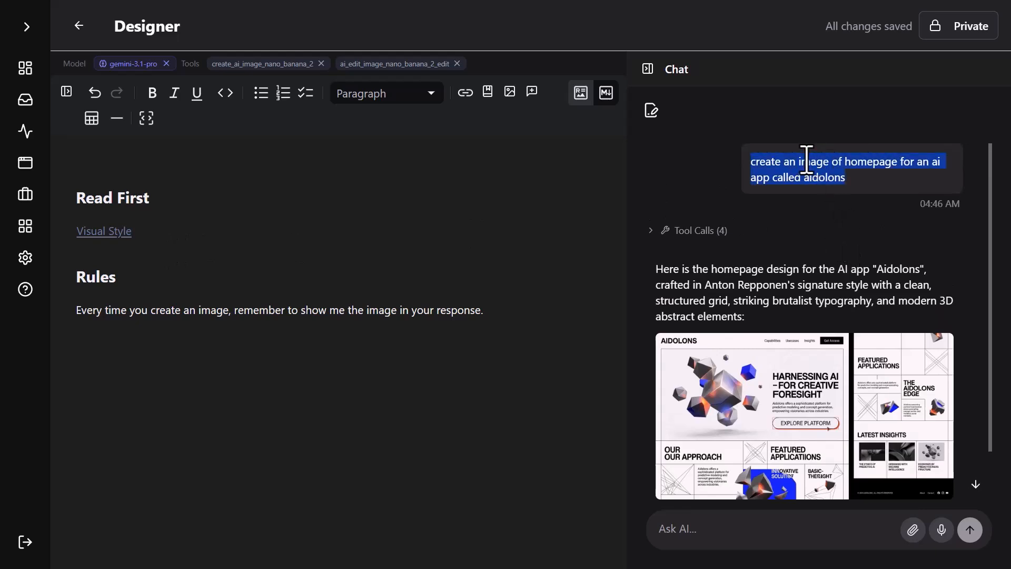
left_click(651, 110)
left_click(718, 527)
key("ctrl+v")
key("Return")
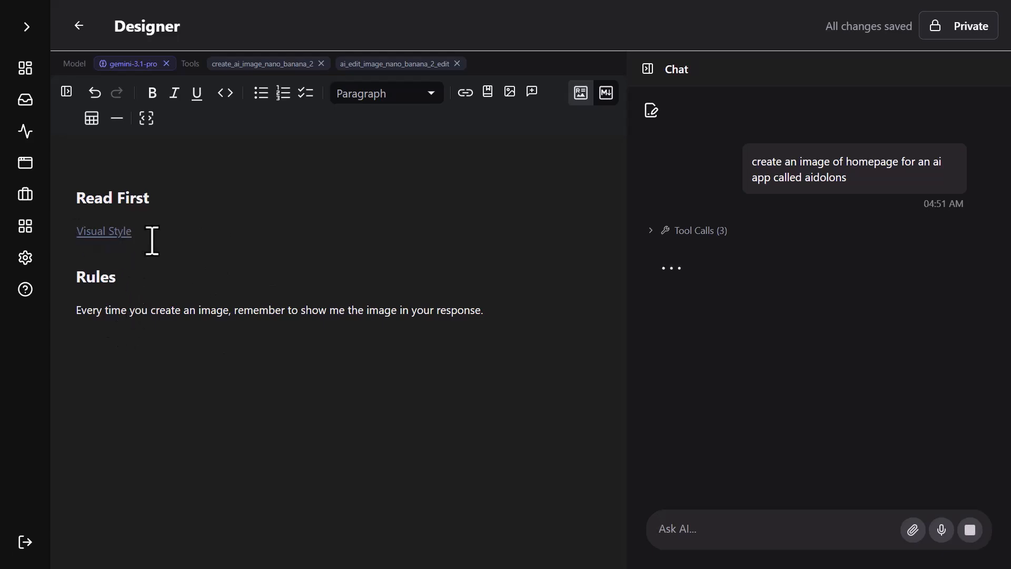
left_click_drag(629, 295, 484, 295)
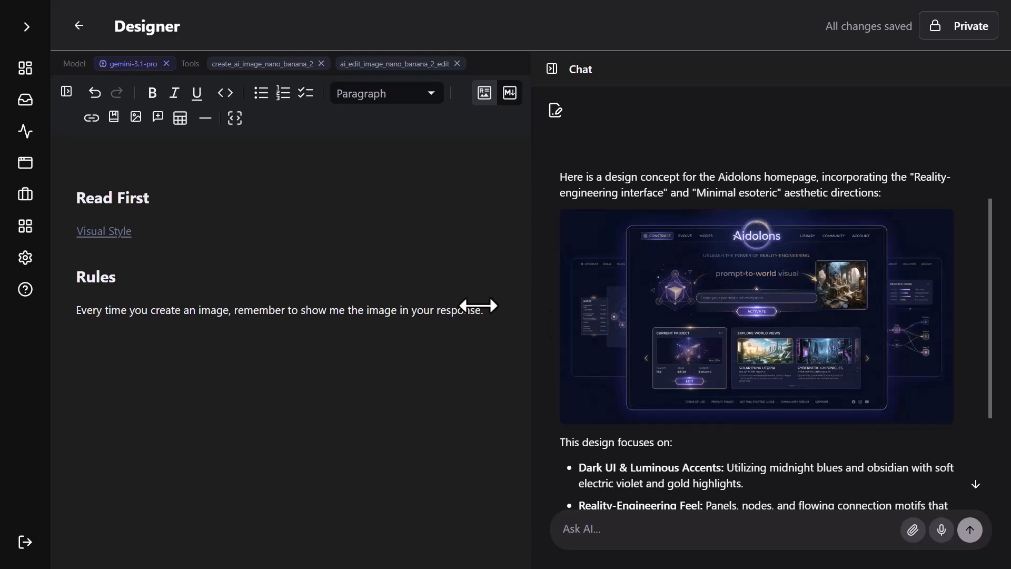
Step: Turn the Rules text into a numbered list and add rule 2, "Adhere to the style guide in every image you create."
left_click(283, 95)
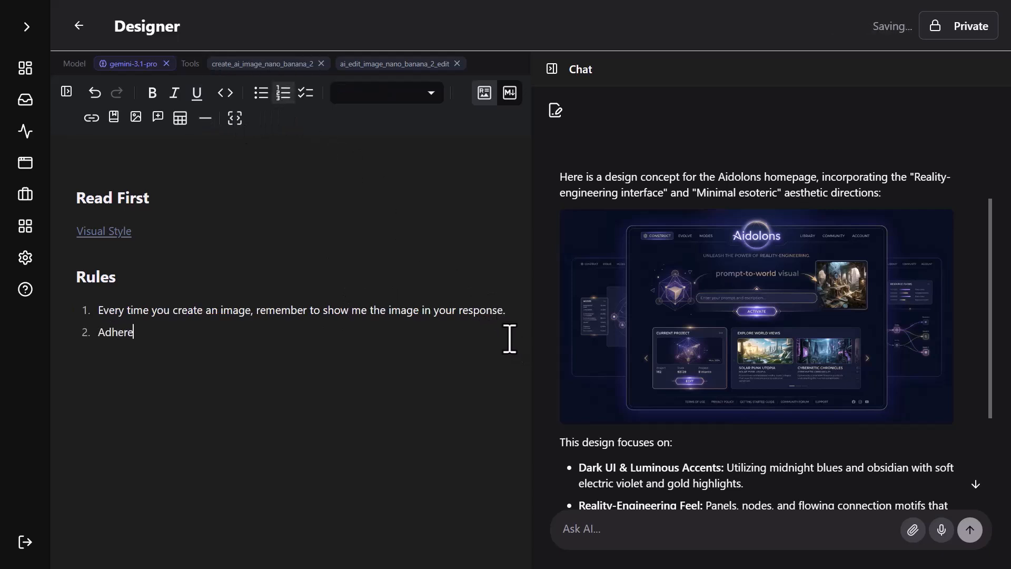
type("to the")
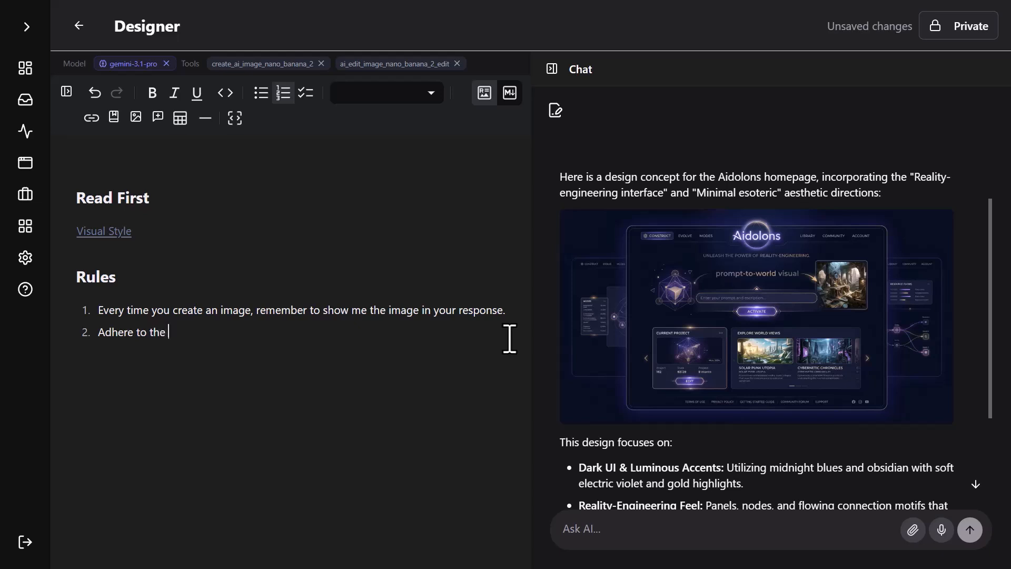
type(" style guide in every image you create. 3. ")
Step: Add rule 3, "For anything that might require a logo, use the logo from the style guide"
type("For anything that might require ")
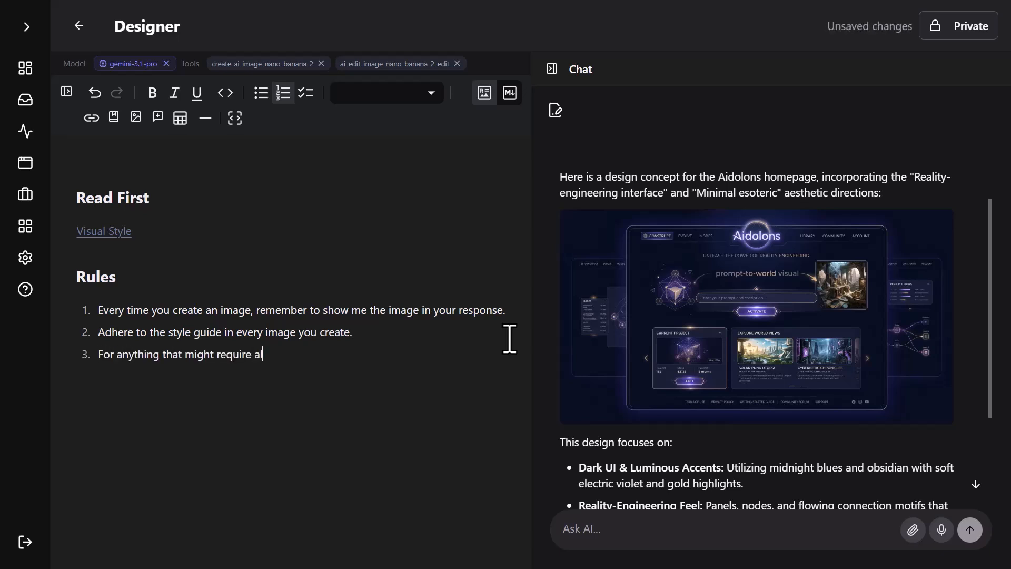
type("a logo, use the logo from the style guide")
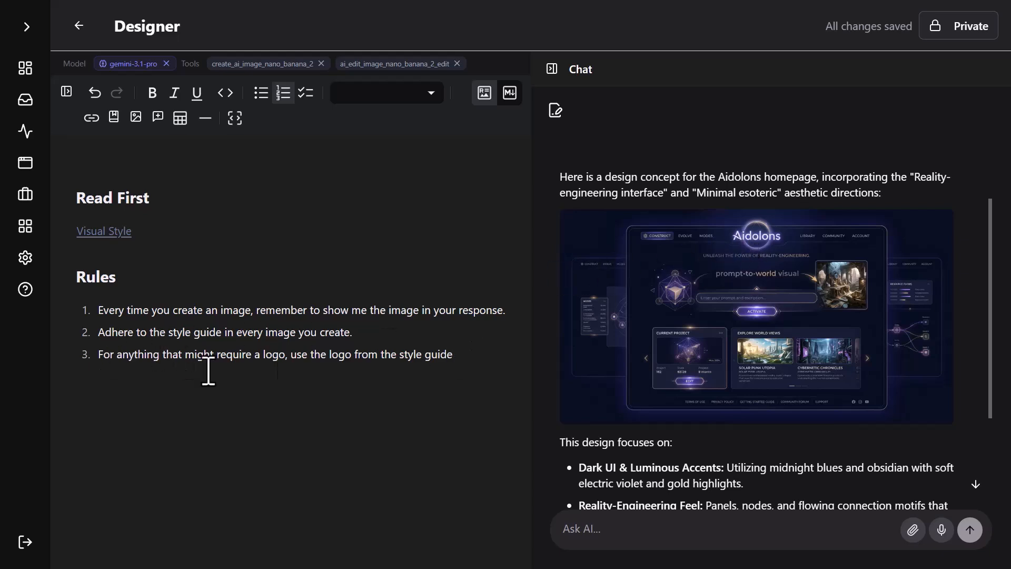
Step: Add a sub-bullet under rule 3: "You can do this by using the image edit tool and tell to use logo as a reference"
key("Return")
key("Tab")
left_click(260, 95)
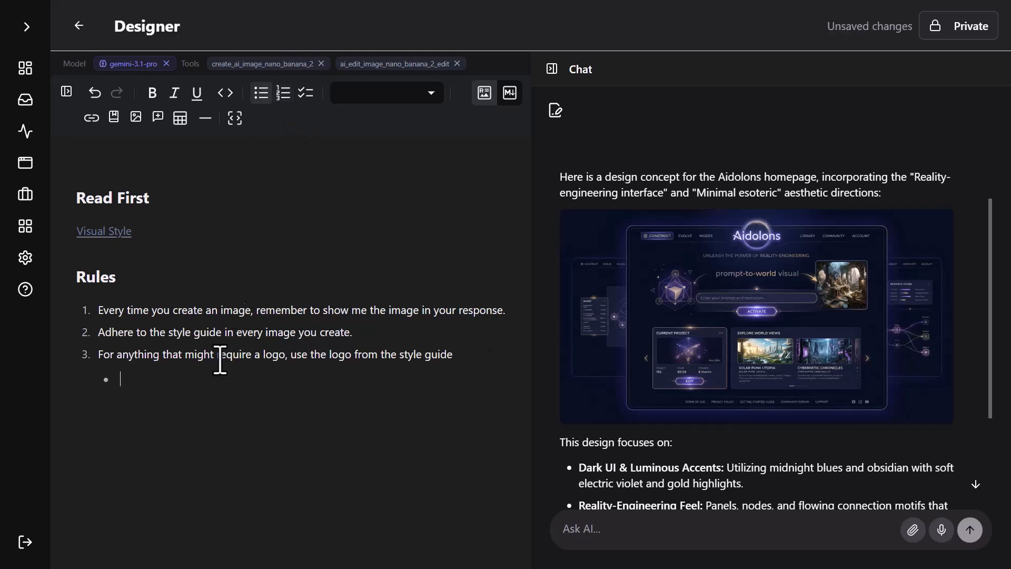
type("You")
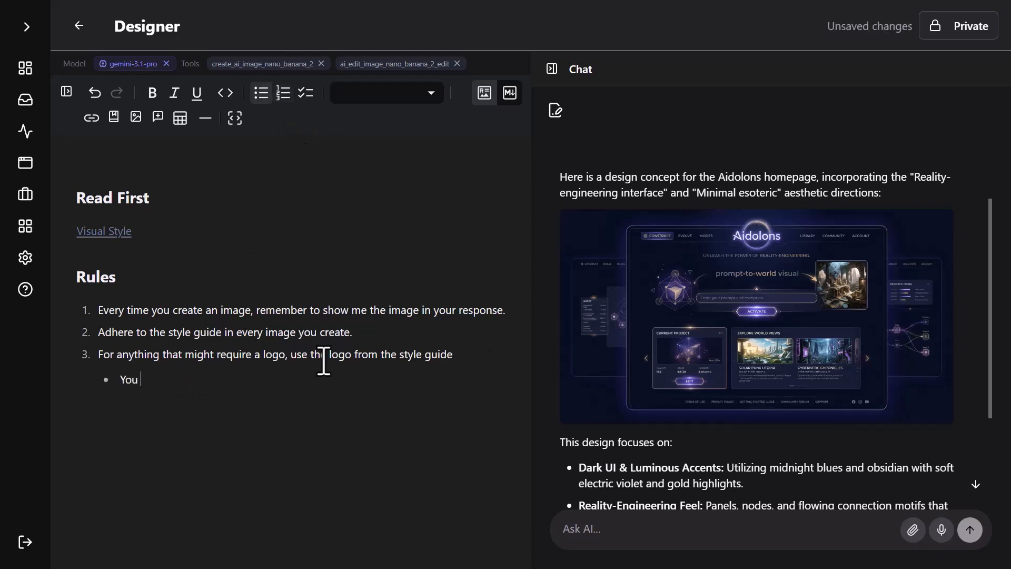
type(" can do this by using the image edit tool and tell to use")
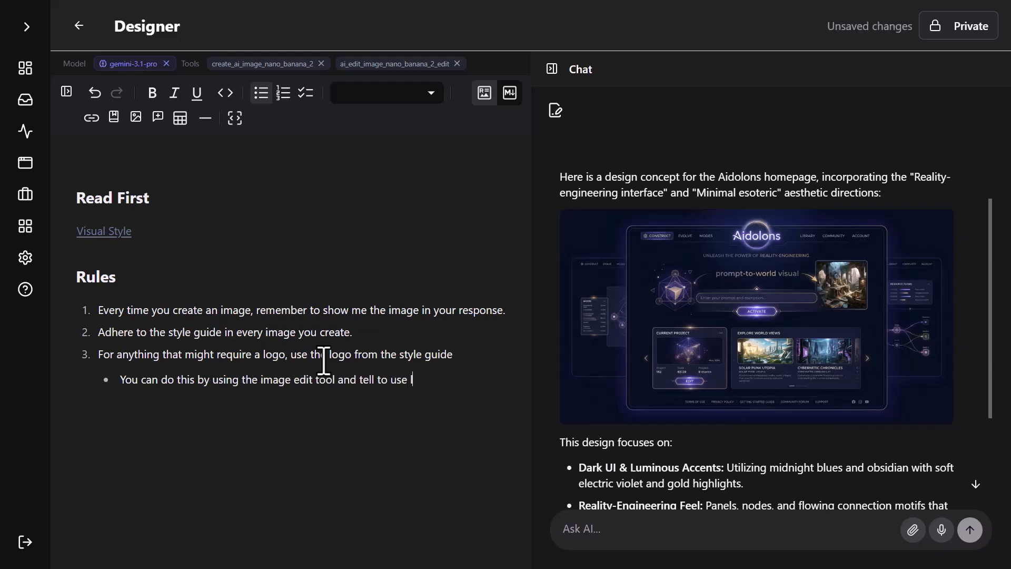
type(" logo as a reference")
Step: Rerun the aidolons homepage prompt in a new chat and review the generated design with its style guide explanation
scroll(752, 428, "up", 2)
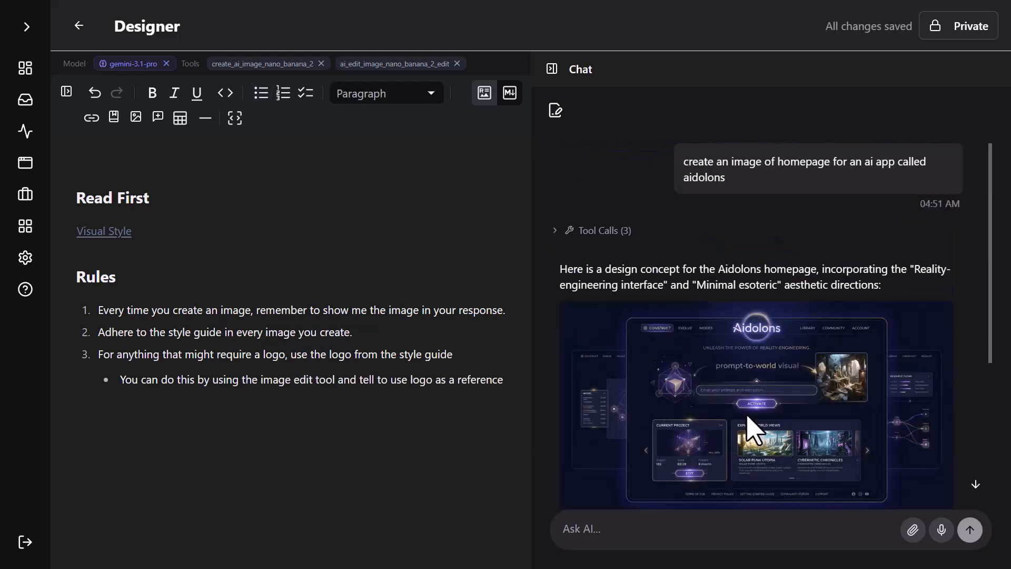
triple_click(745, 162)
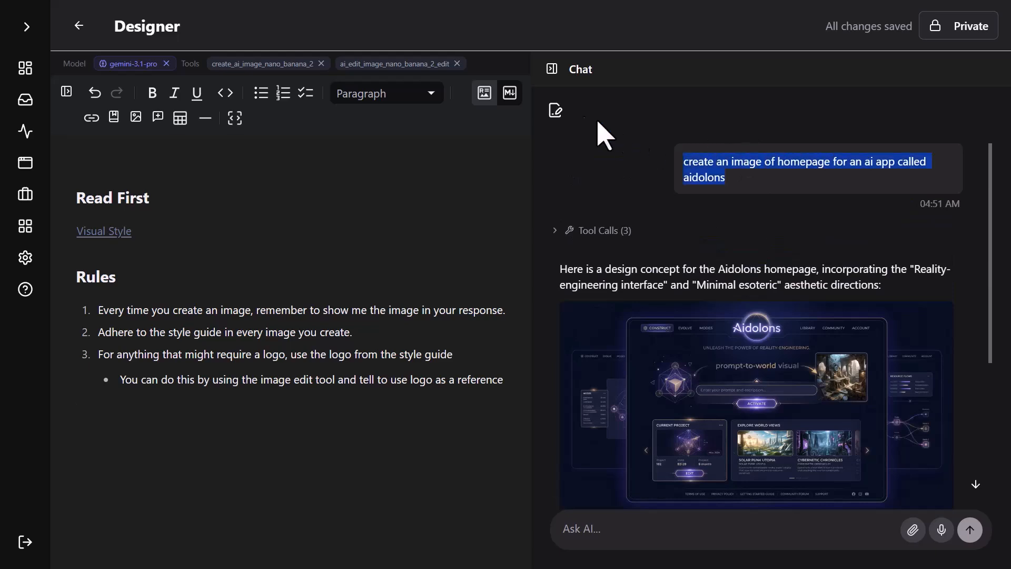
left_click(554, 112)
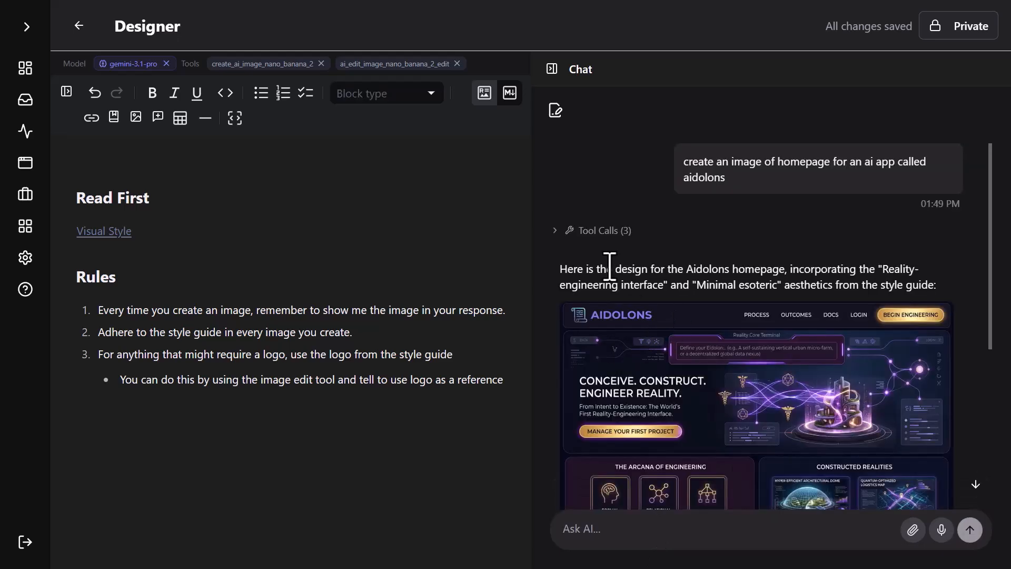
scroll(654, 266, "down", 3)
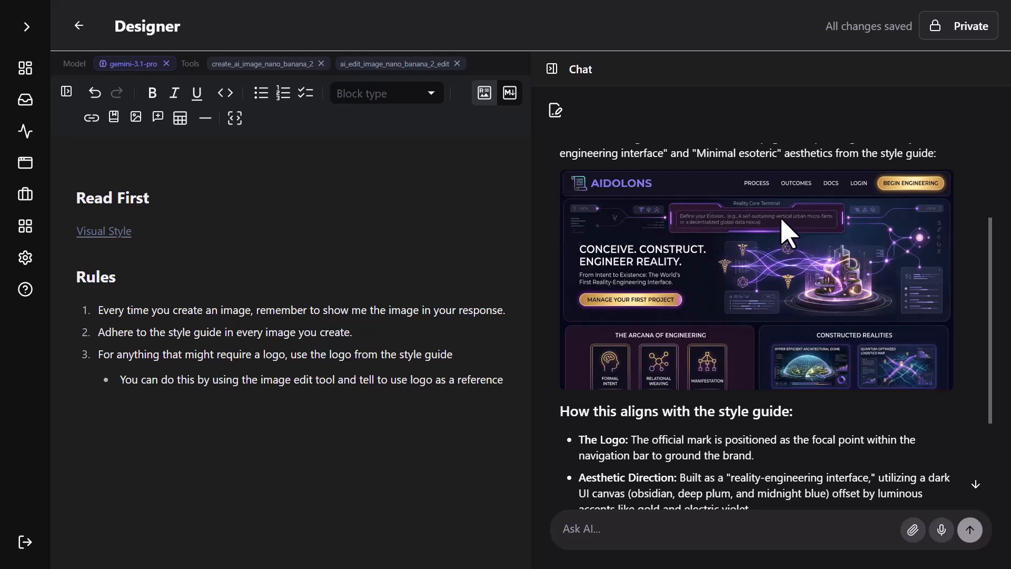
scroll(790, 331, "up", 3)
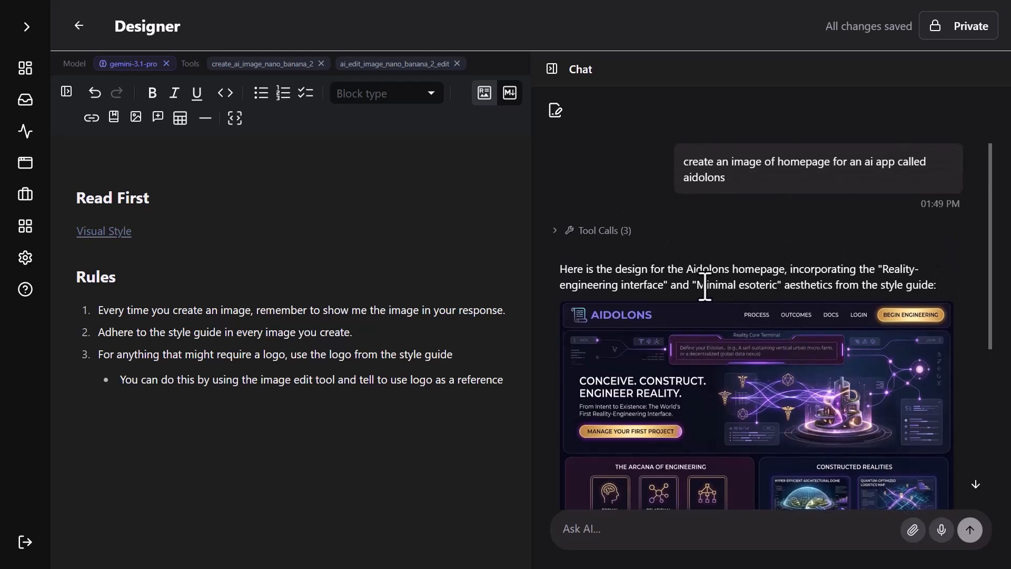
left_click_drag(693, 286, 780, 286)
left_click(691, 307)
scroll(690, 307, "down", 2)
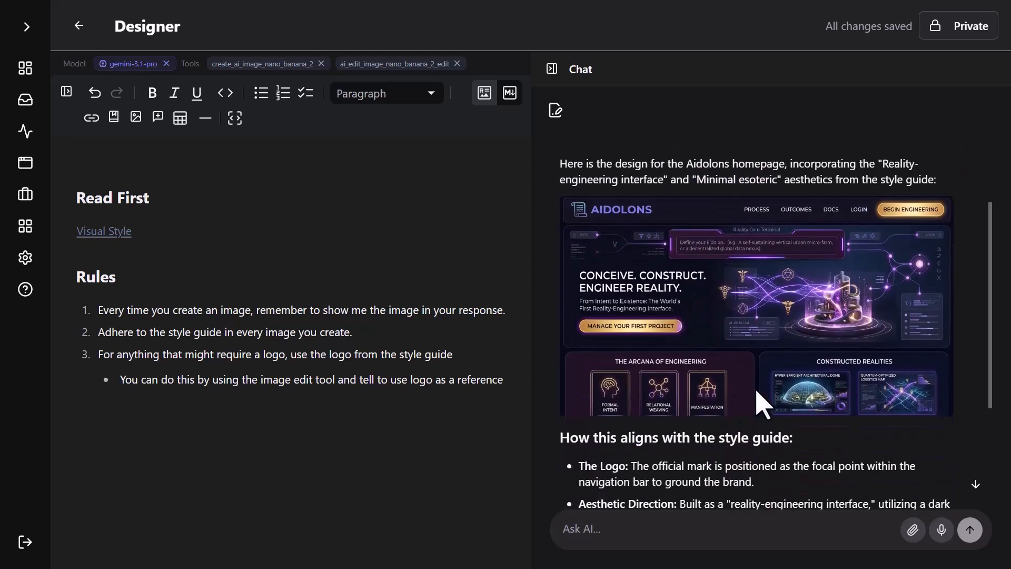
scroll(700, 279, "down", 1)
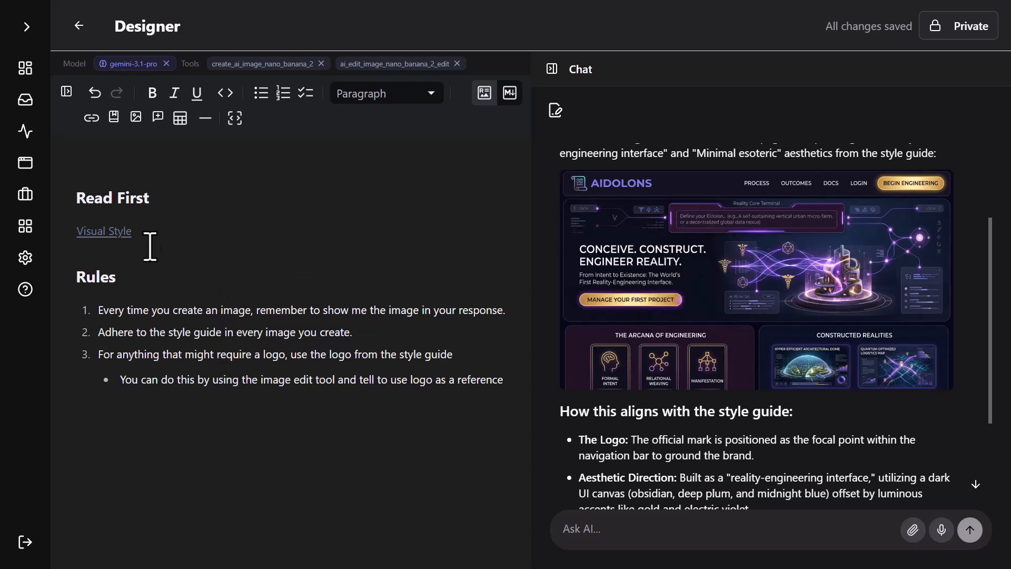
Step: Open the linked Visual Style document and add the bullet "Simplicity. Minimalism." at the end of the Reality-engineering interface list
left_click(114, 232)
scroll(257, 261, "down", 4)
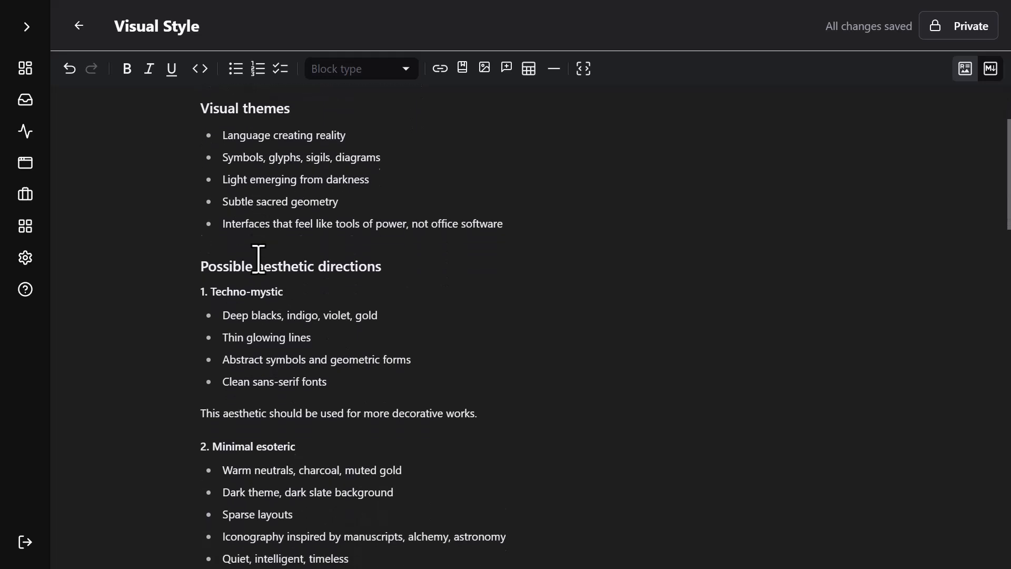
scroll(256, 261, "down", 2)
scroll(260, 257, "up", 2)
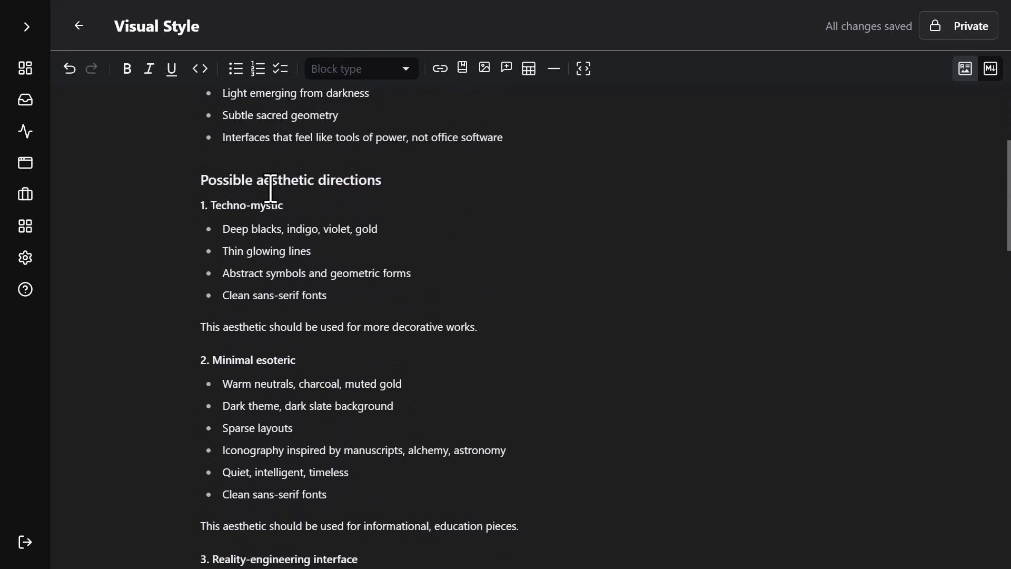
scroll(346, 237, "down", 3)
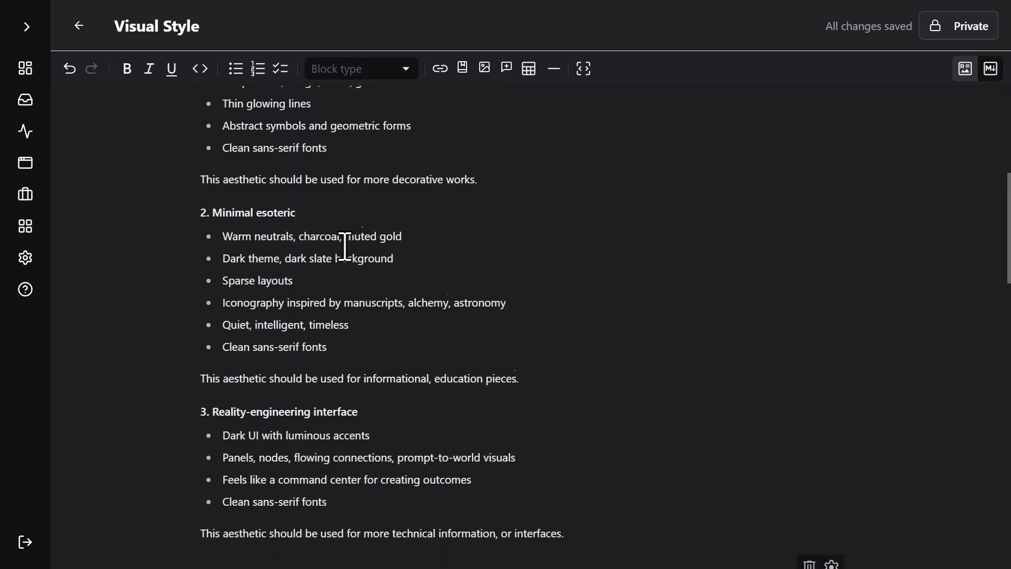
scroll(345, 246, "down", 1)
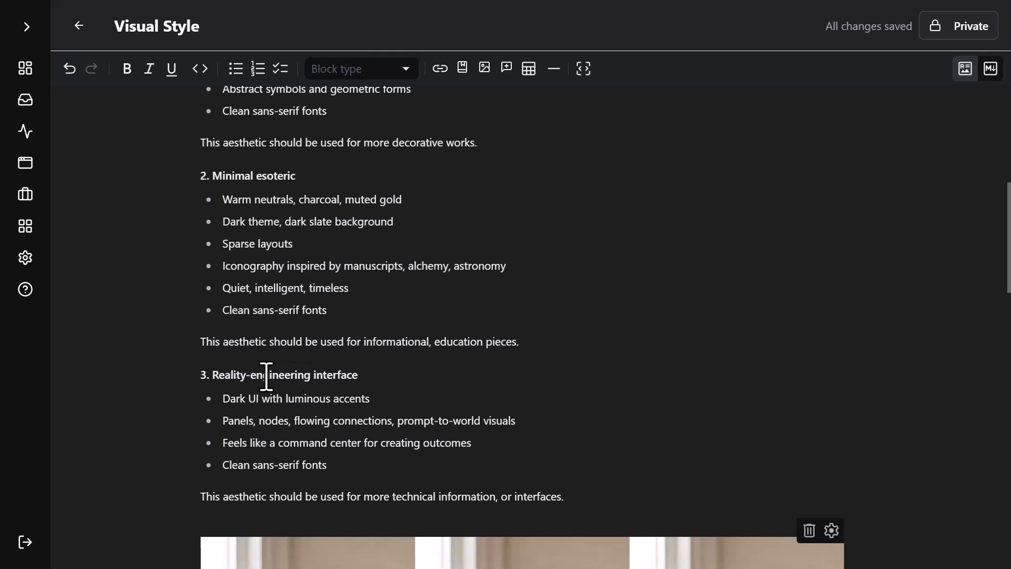
left_click_drag(251, 375, 309, 374)
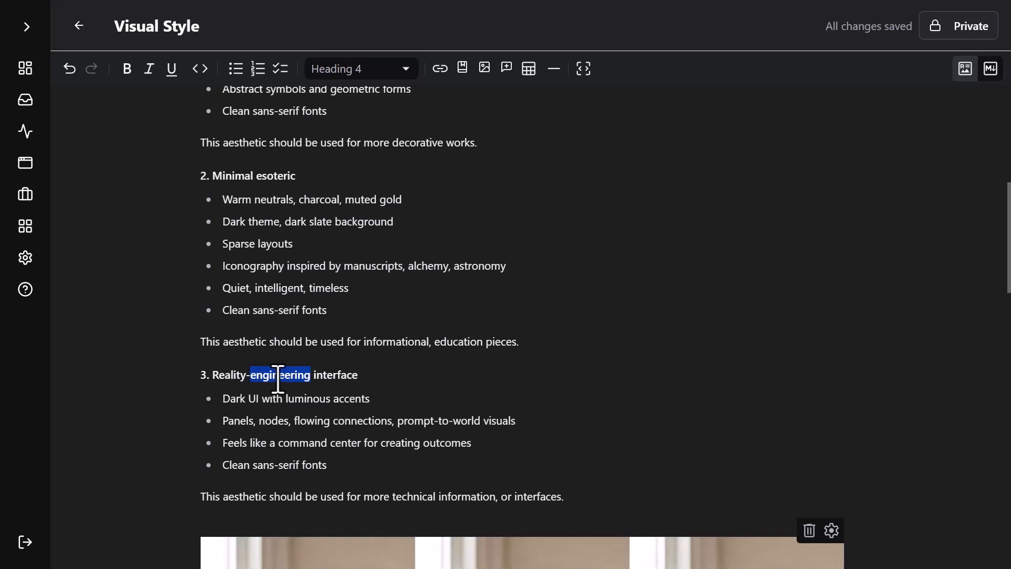
left_click(359, 462)
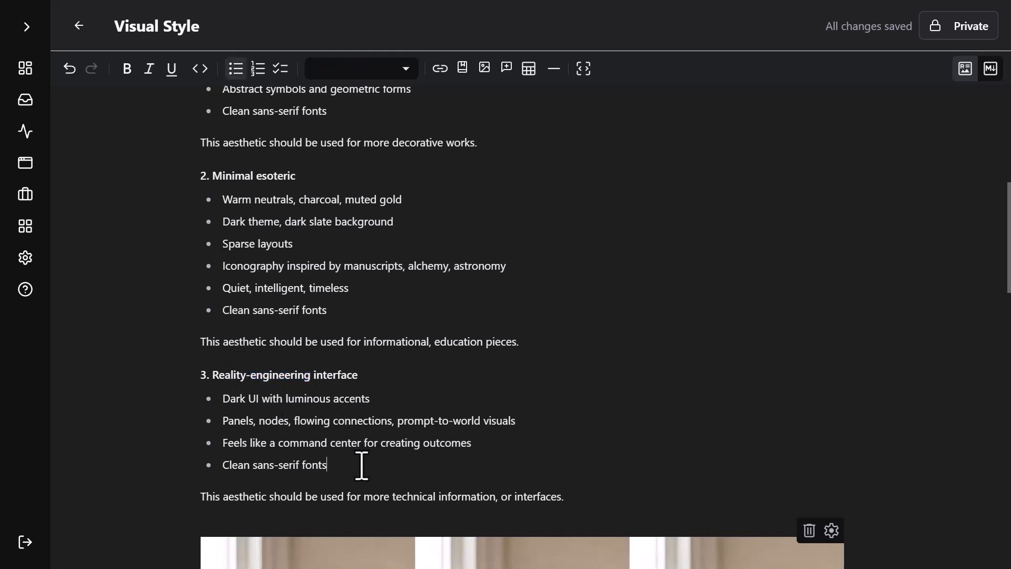
key("Return")
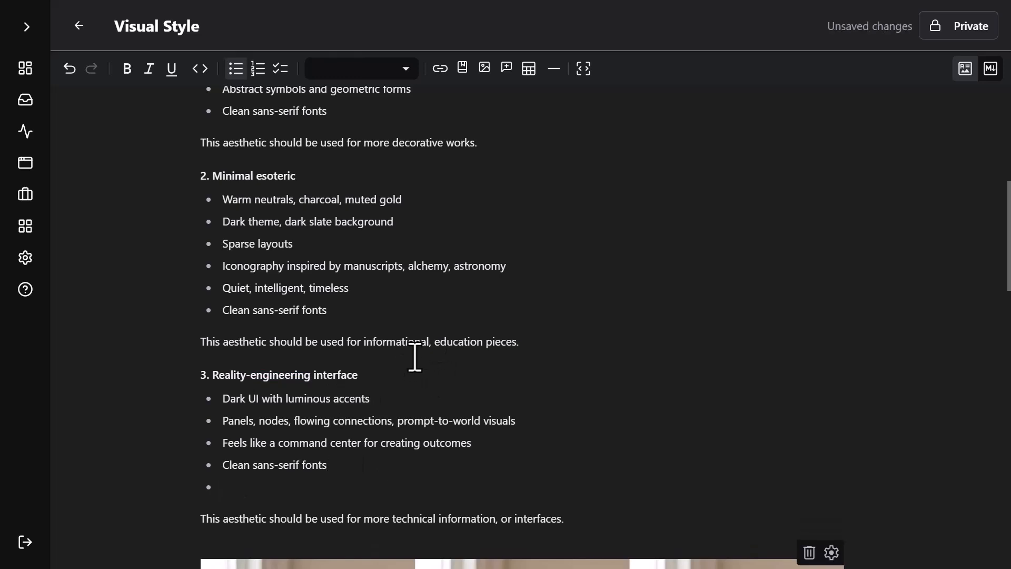
type("simplicity. Minimalistic.")
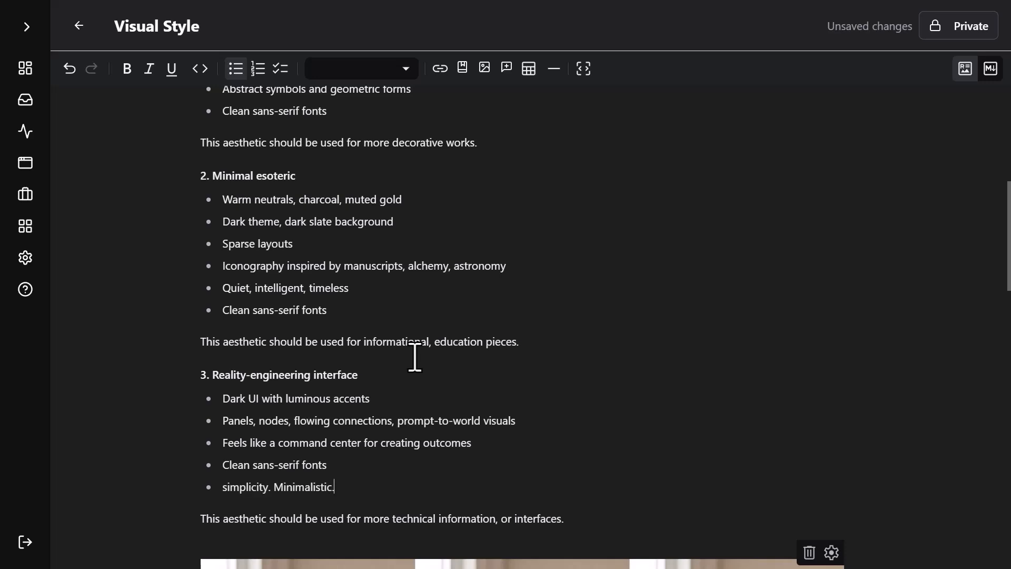
key("BackSpace")
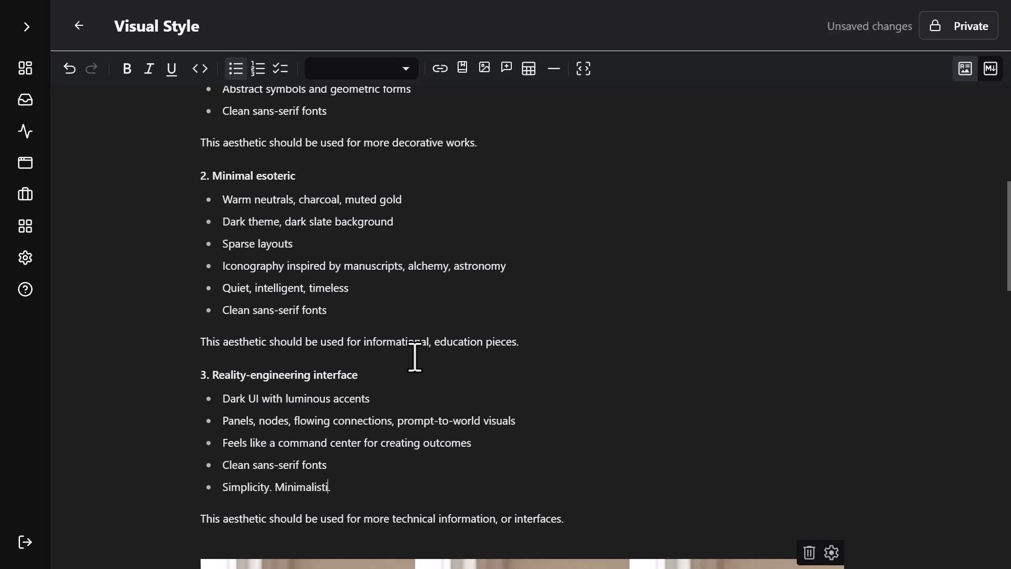
Step: Copy the "Simplicity. Minimalism." bullet to the end of the Minimal esoteric and Techno-mystic lists, leaving no empty bullet
triple_click(366, 479)
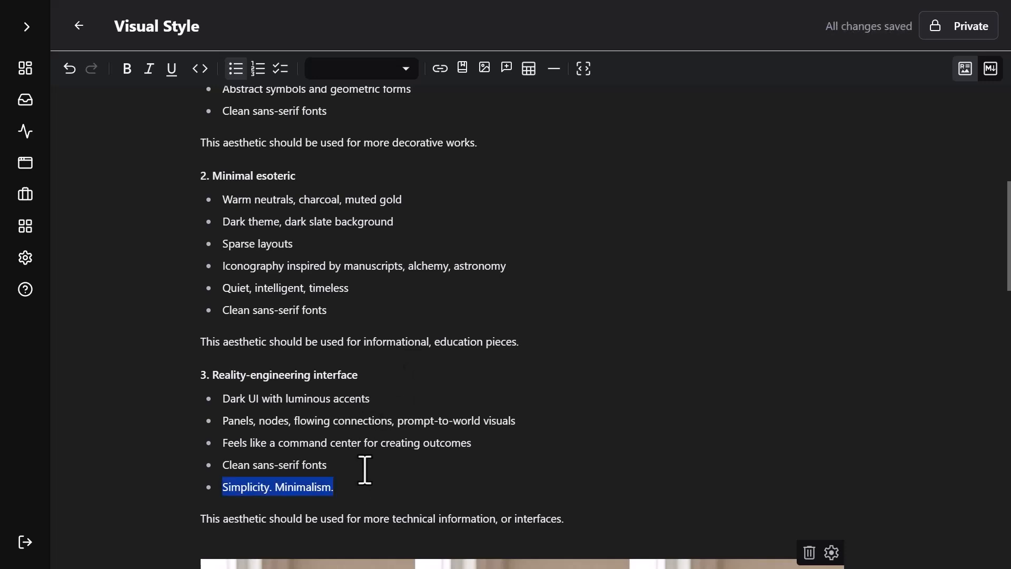
key("ctrl+c")
left_click(366, 312)
key("Return")
key("ctrl+v")
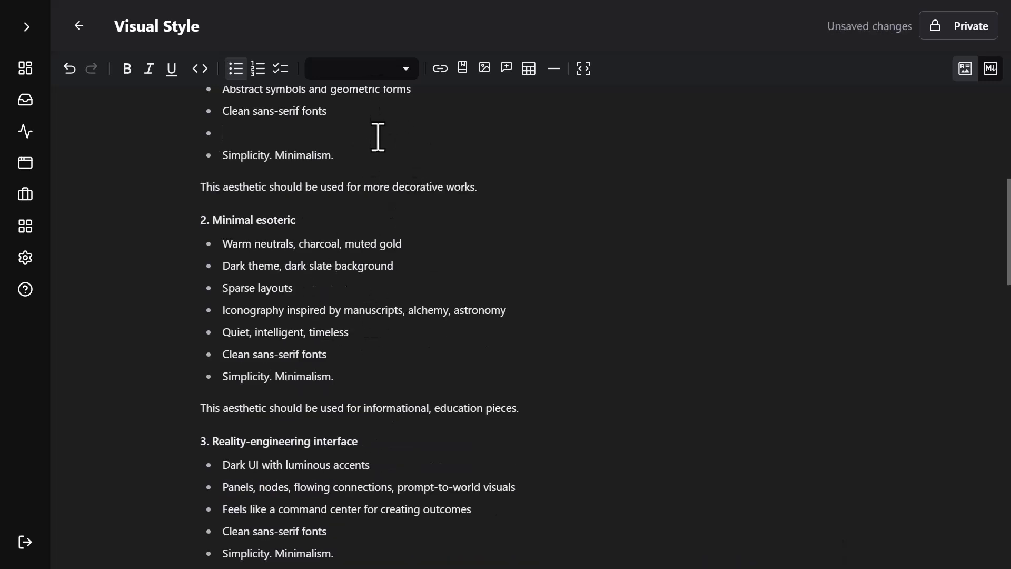
key("BackSpace")
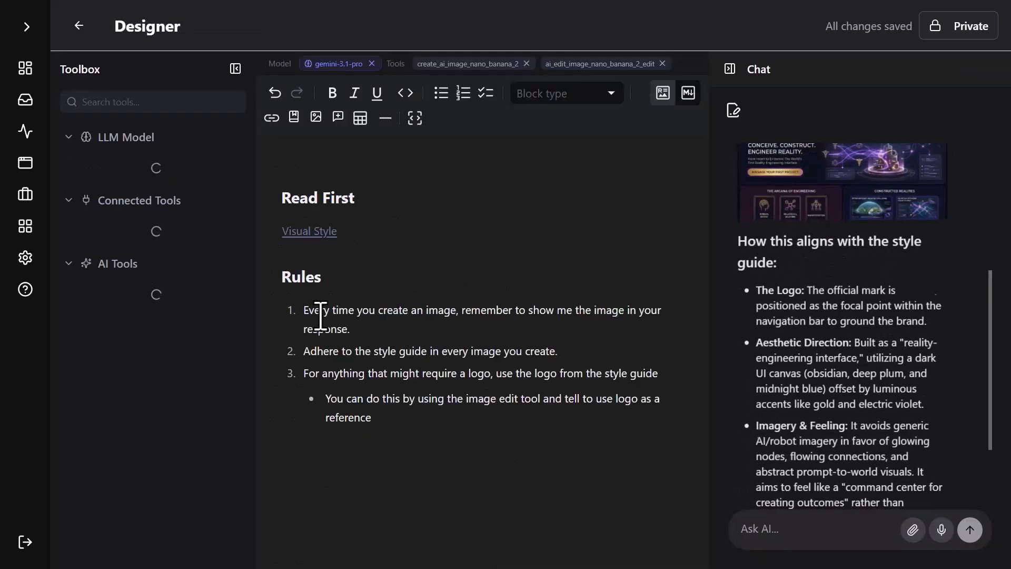
Step: Add rule 4, "Emphasize simplicity and minimalism.", to the Designer agent's numbered rules
scroll(838, 322, "up", 3)
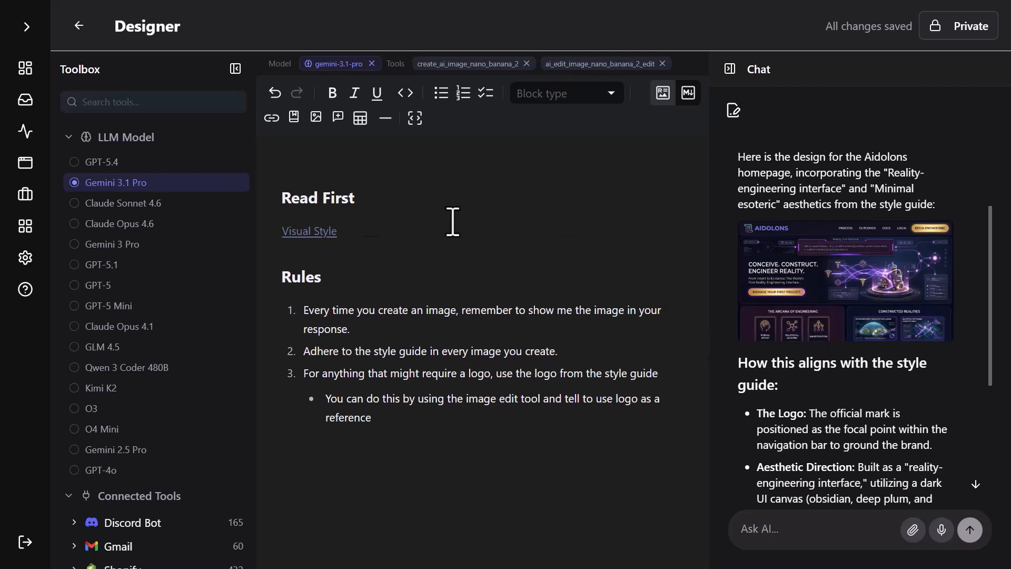
left_click(406, 418)
key("Return")
key("Return")
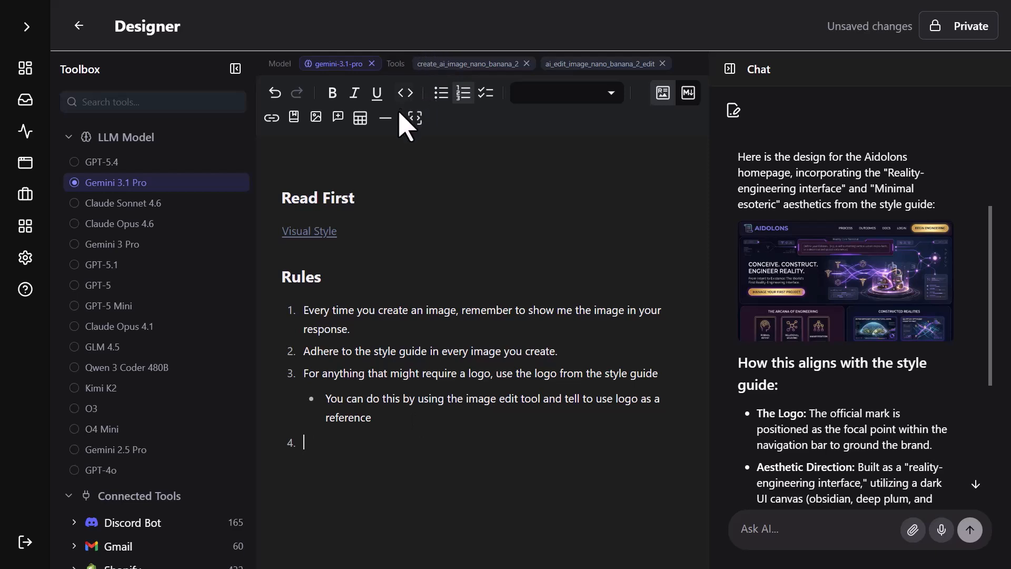
type("Emphasize simplicity and minimalism")
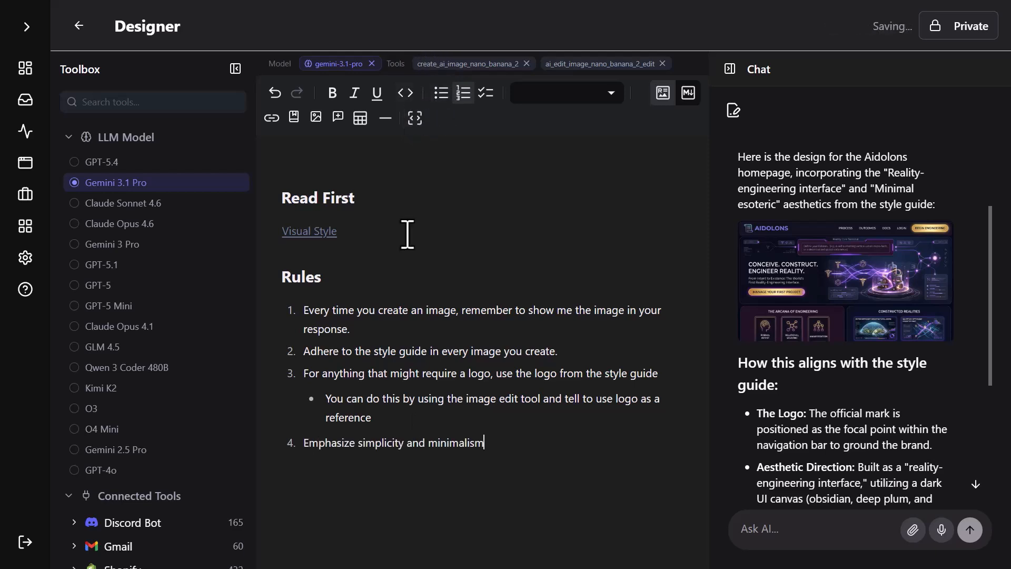
type(".")
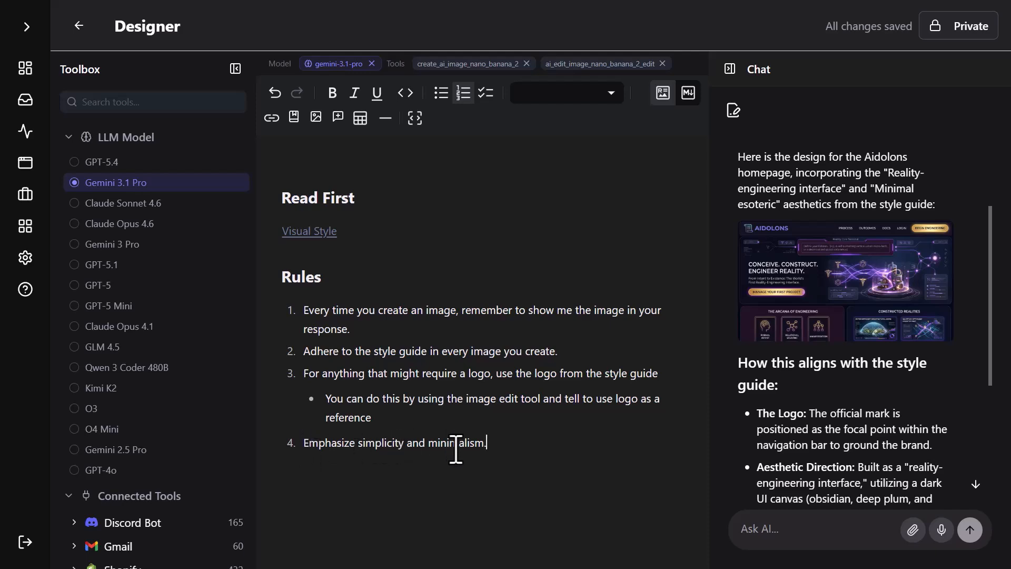
Step: Collapse the toolbox and resend the prompt "create an image of homepage for an ai app called aidolons" in a new chat
scroll(758, 361, "up", 1)
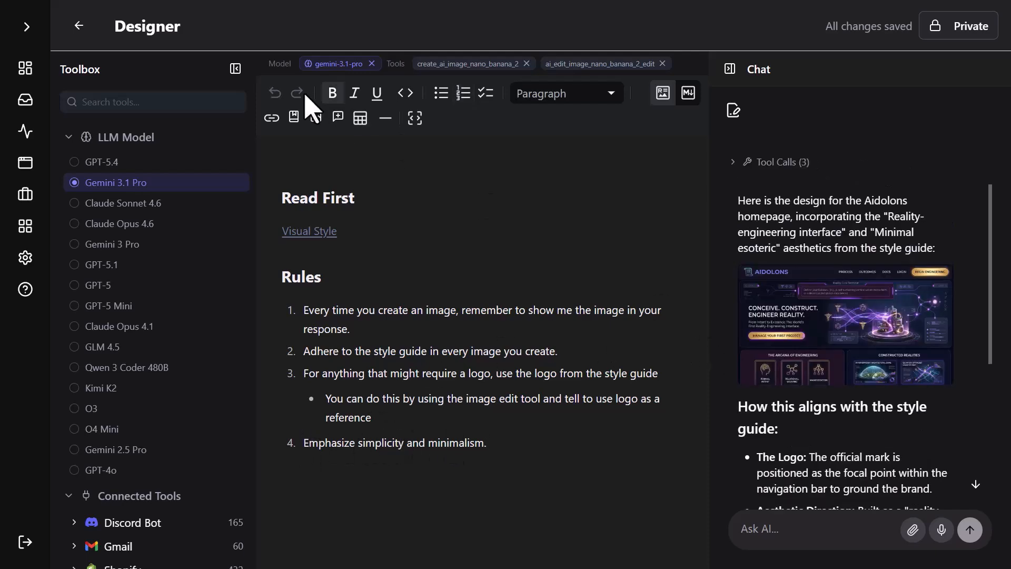
left_click(235, 68)
scroll(842, 237, "up", 2)
left_click_drag(831, 163, 803, 168)
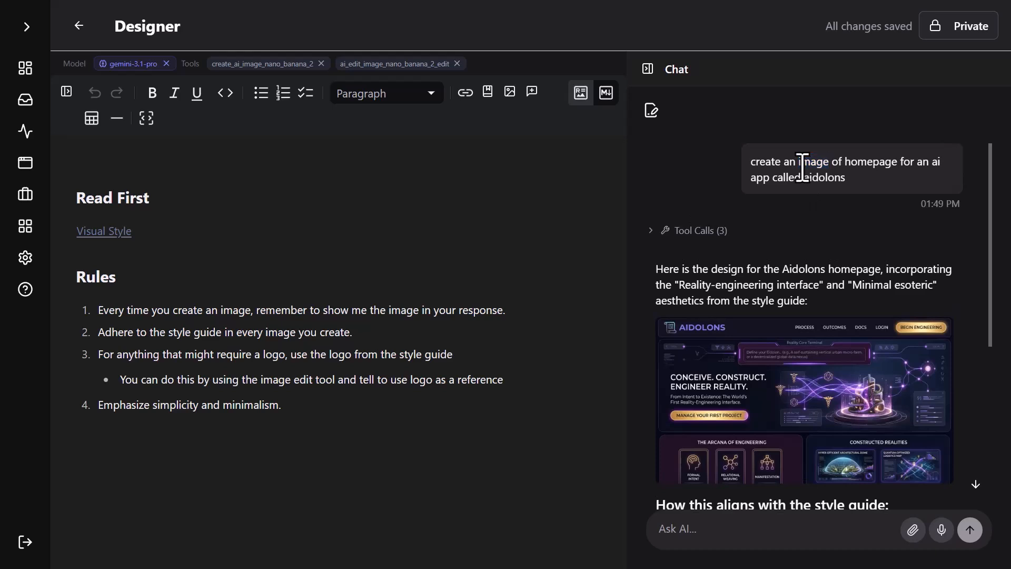
triple_click(801, 166)
key("ctrl+c")
left_click(651, 110)
key("ctrl+v")
key("Return")
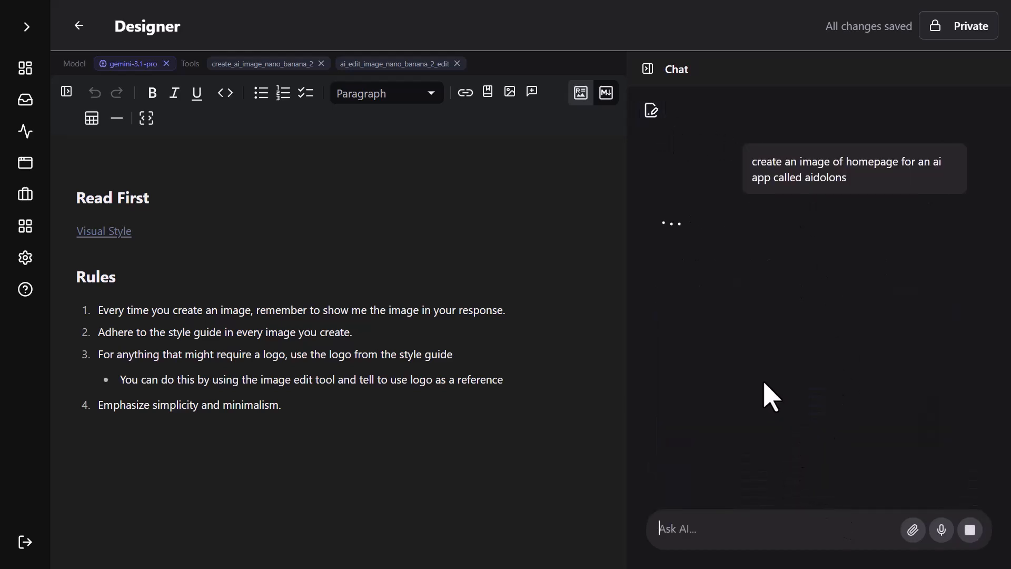
Step: Enlarge the newly generated homepage design to inspect its layout, and close the preview
scroll(733, 232, "down", 3)
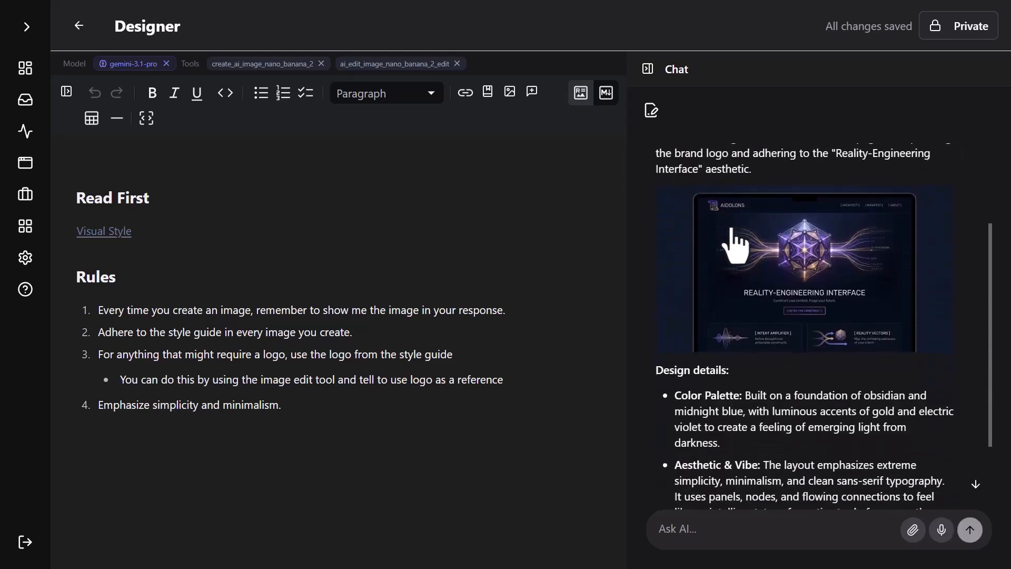
left_click(814, 296)
scroll(605, 269, "down", 1)
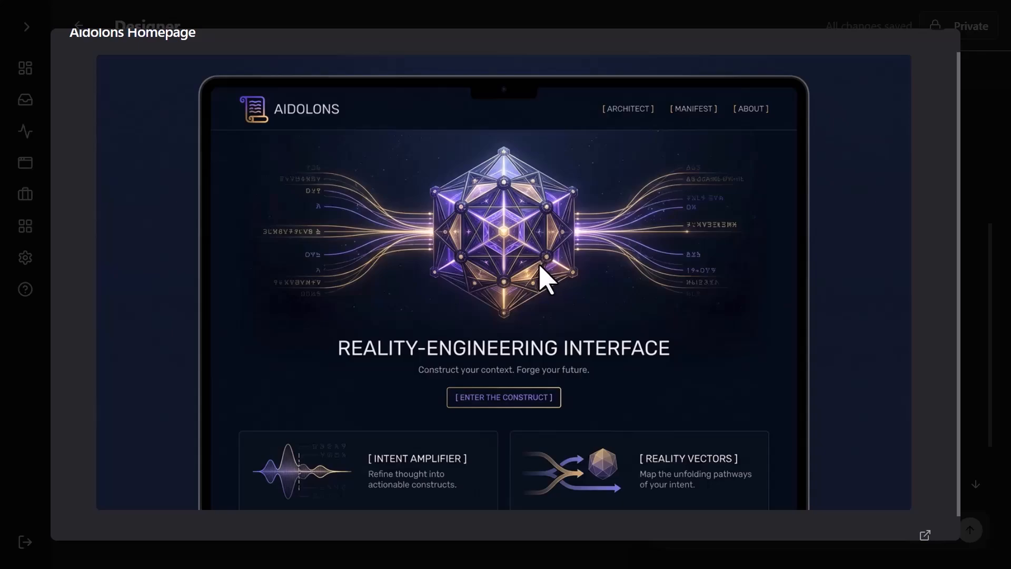
left_click(502, 14)
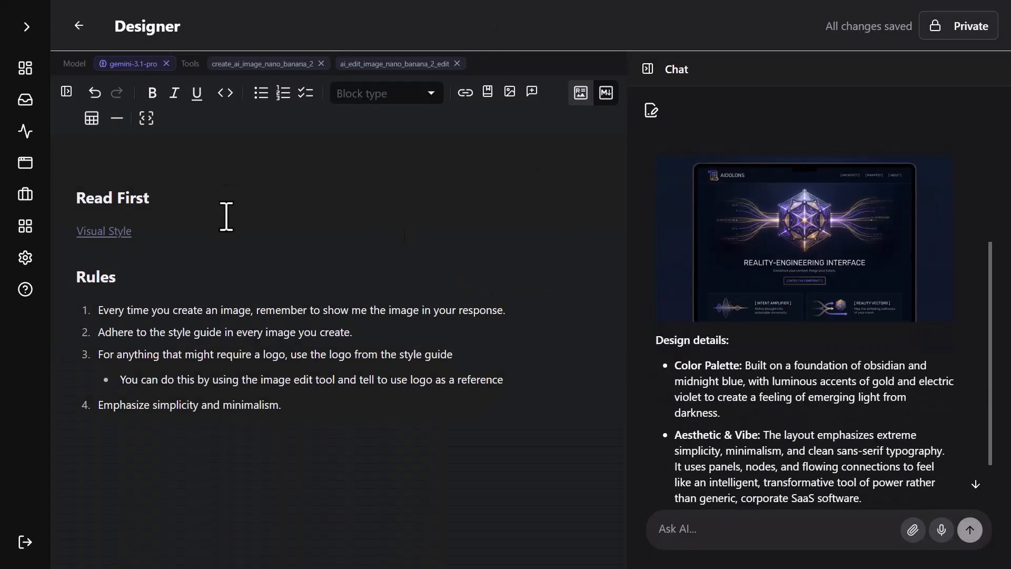
Step: Review the linked Visual Style document's aesthetic directions, sample images and logo, and return to the Designer agent's generated design
left_click(117, 231)
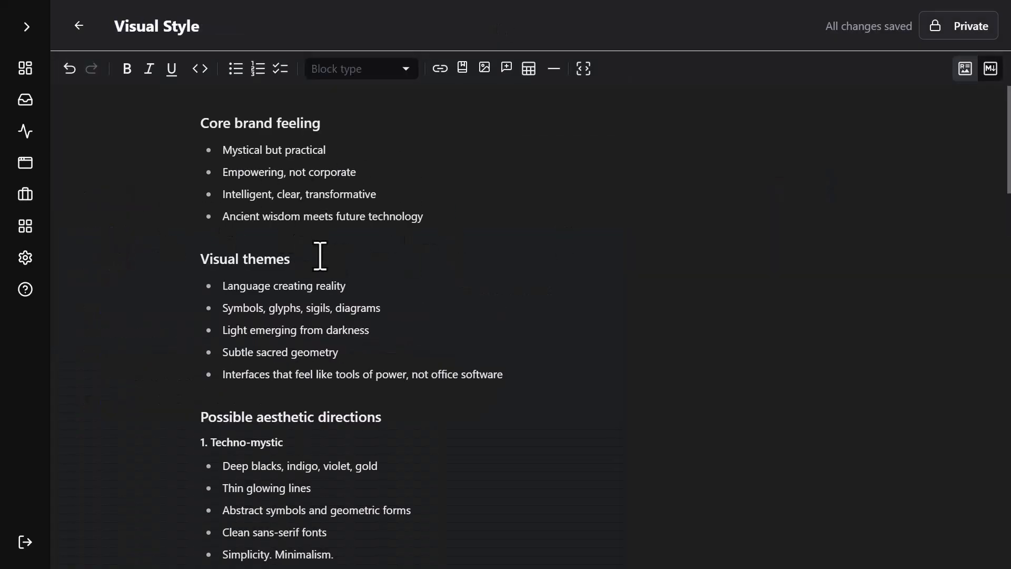
scroll(301, 198, "down", 5)
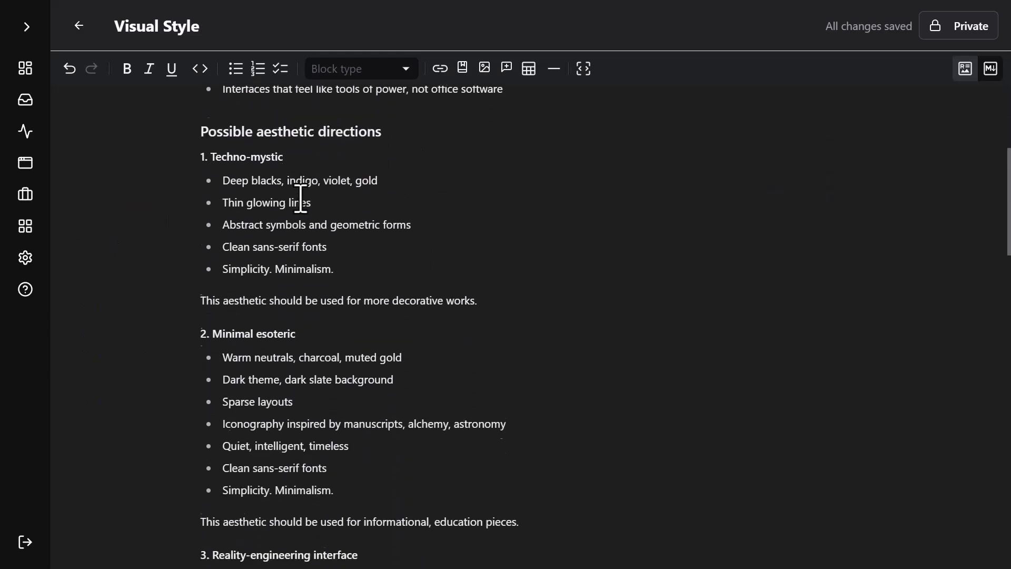
scroll(301, 198, "down", 14)
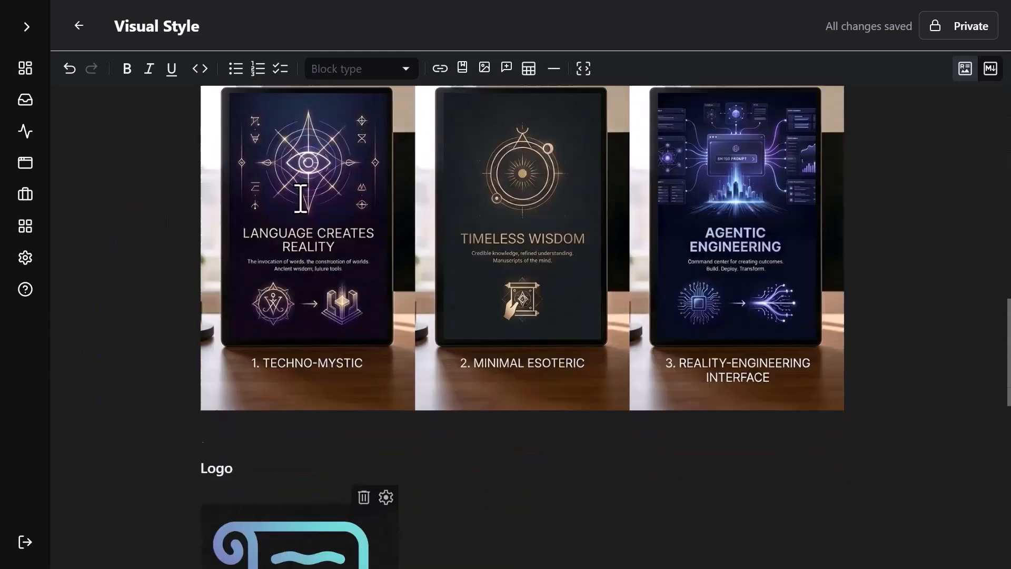
scroll(301, 198, "down", 3)
key("alt+Left")
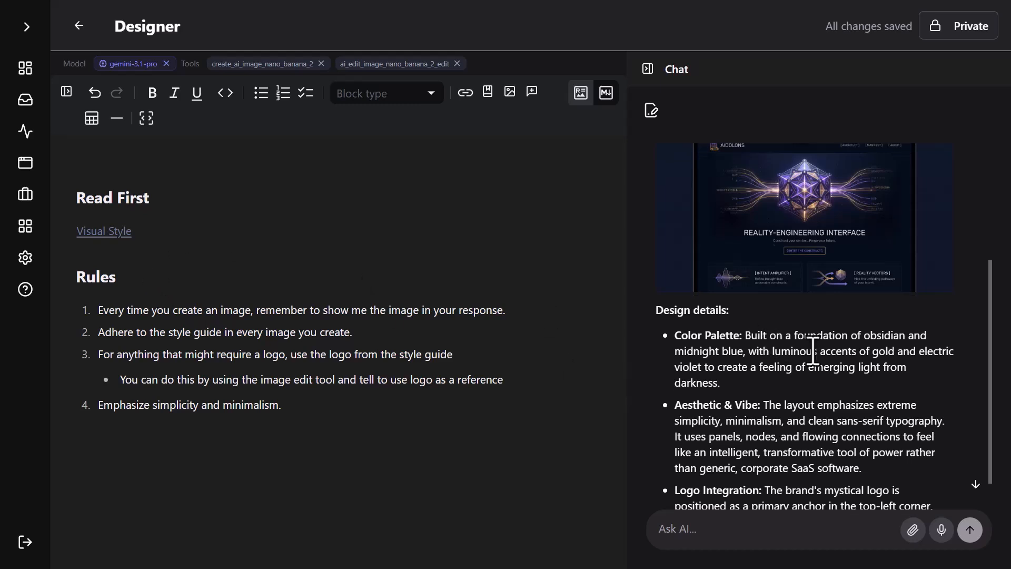
scroll(813, 347, "up", 1)
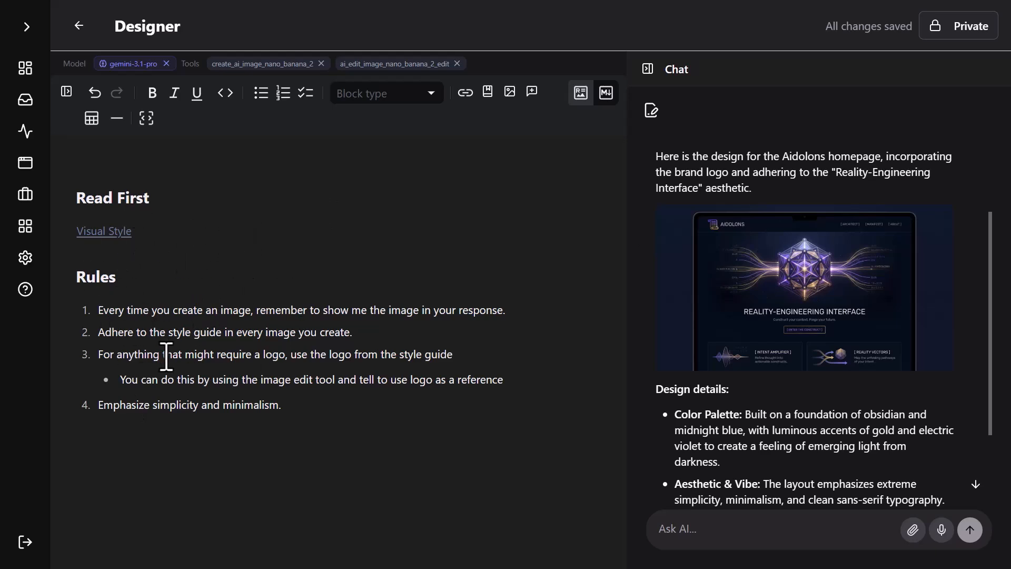
Step: Revisit the brand feeling and visual themes in the Visual Style document, and return to the Designer agent with the toolbox collapsed
left_click(103, 232)
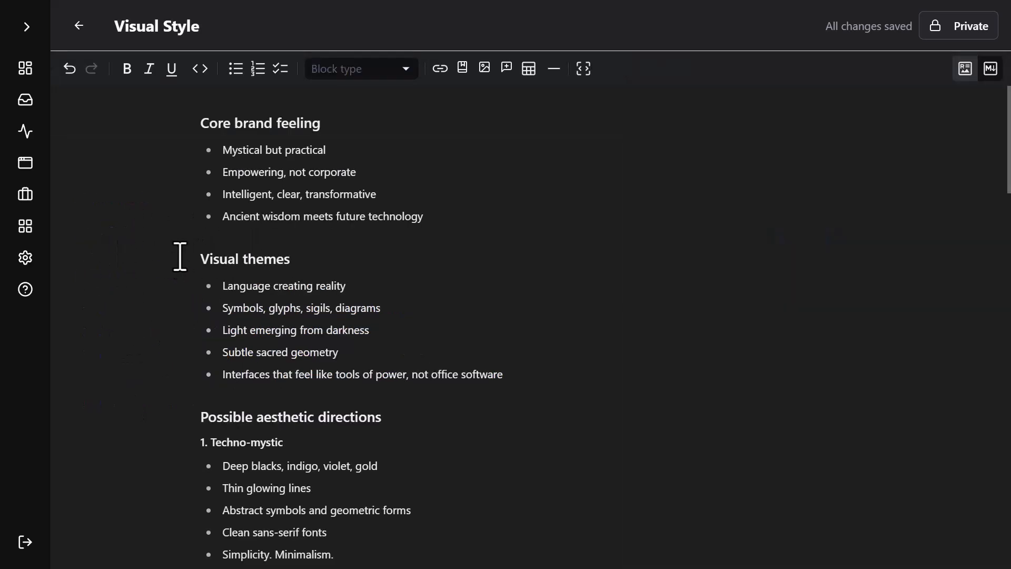
key("alt+Left")
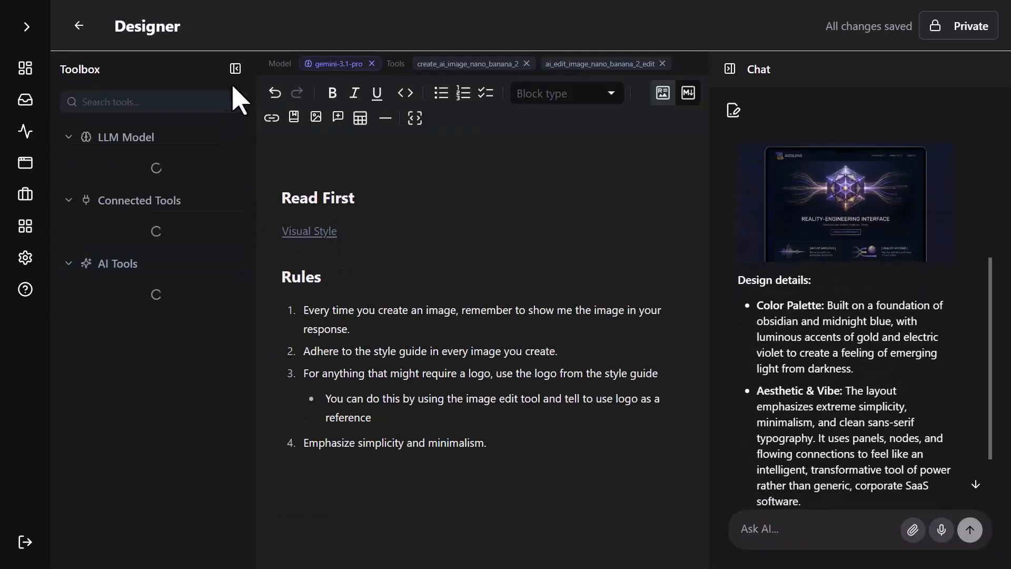
left_click(223, 73)
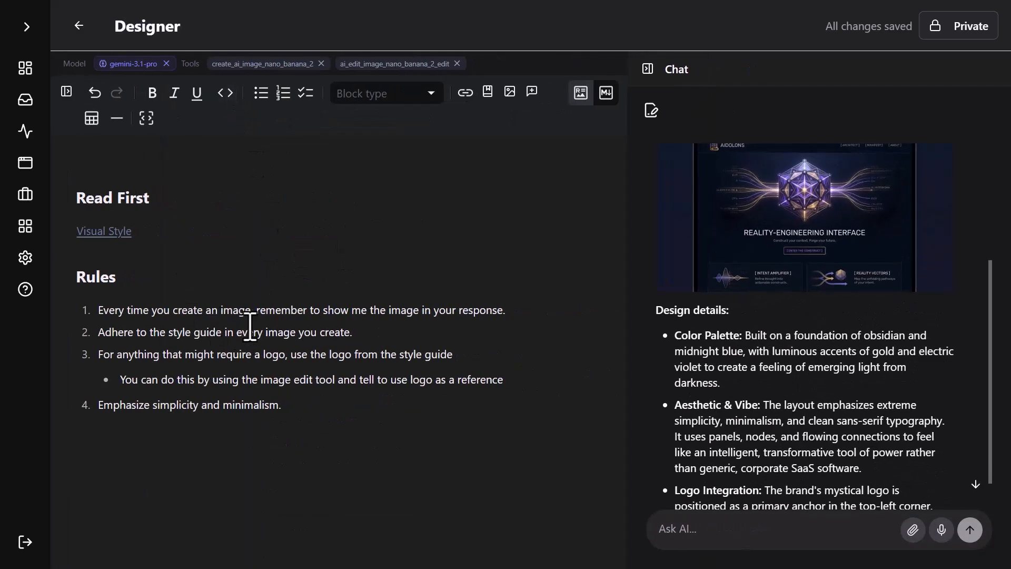